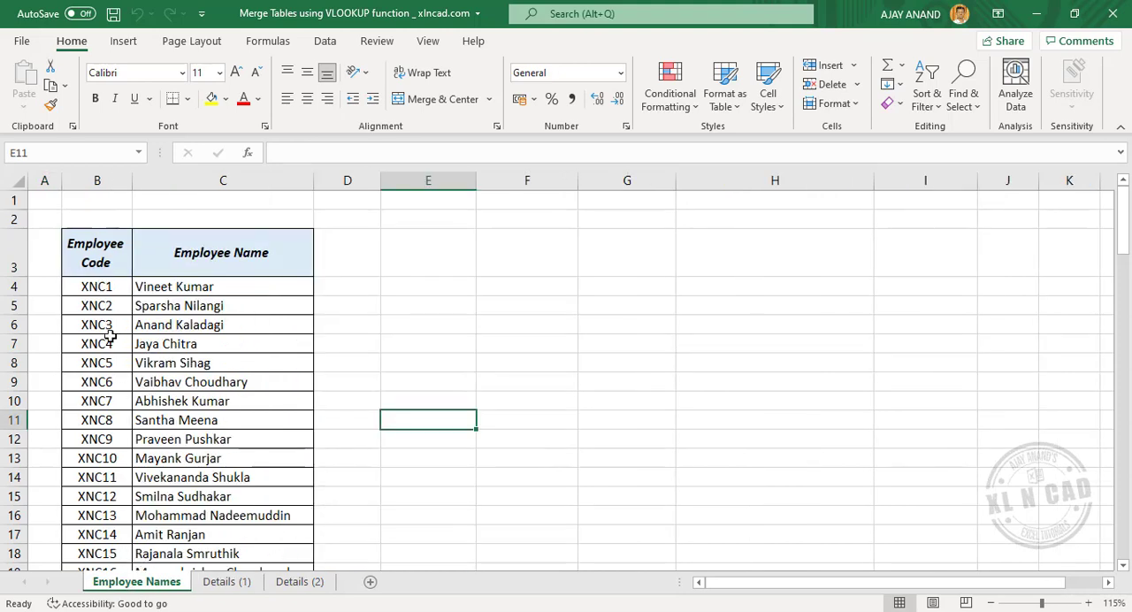
Step: Examine the employee tables on the Employee Names and Details (1) sheets, comparing their employee codes and columns
scroll(130, 451, "down", 3)
scroll(129, 451, "down", 15)
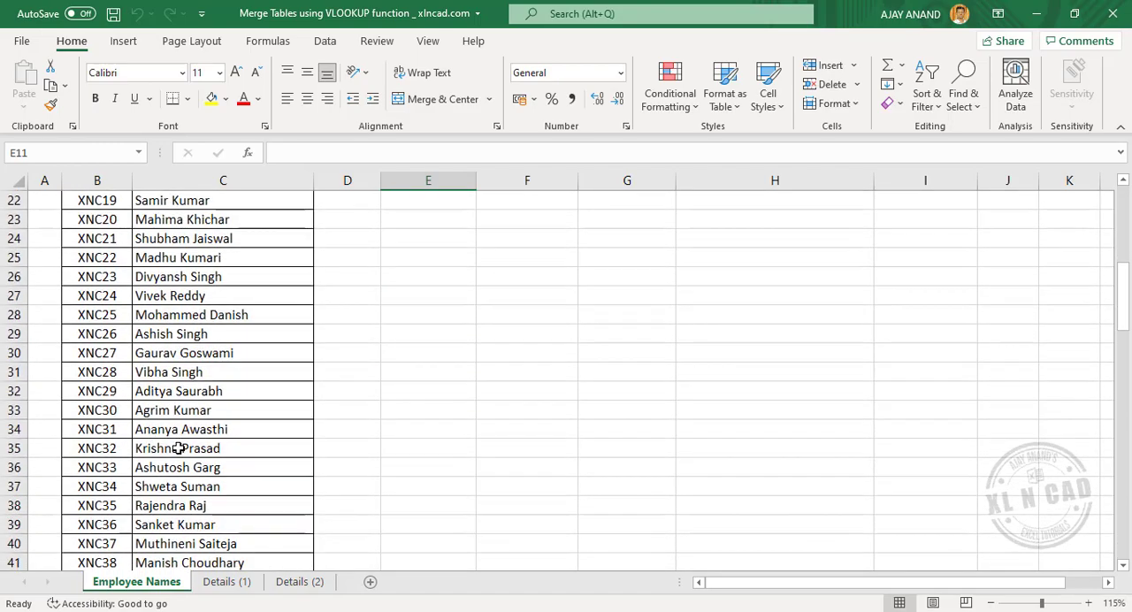
scroll(106, 374, "down", 10)
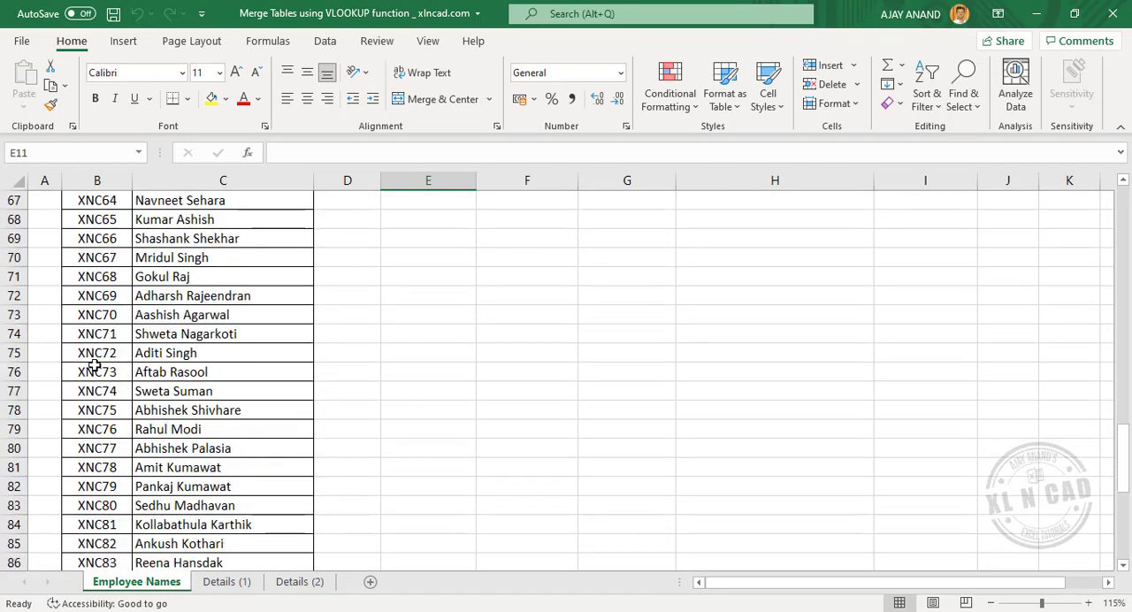
scroll(221, 406, "up", 20)
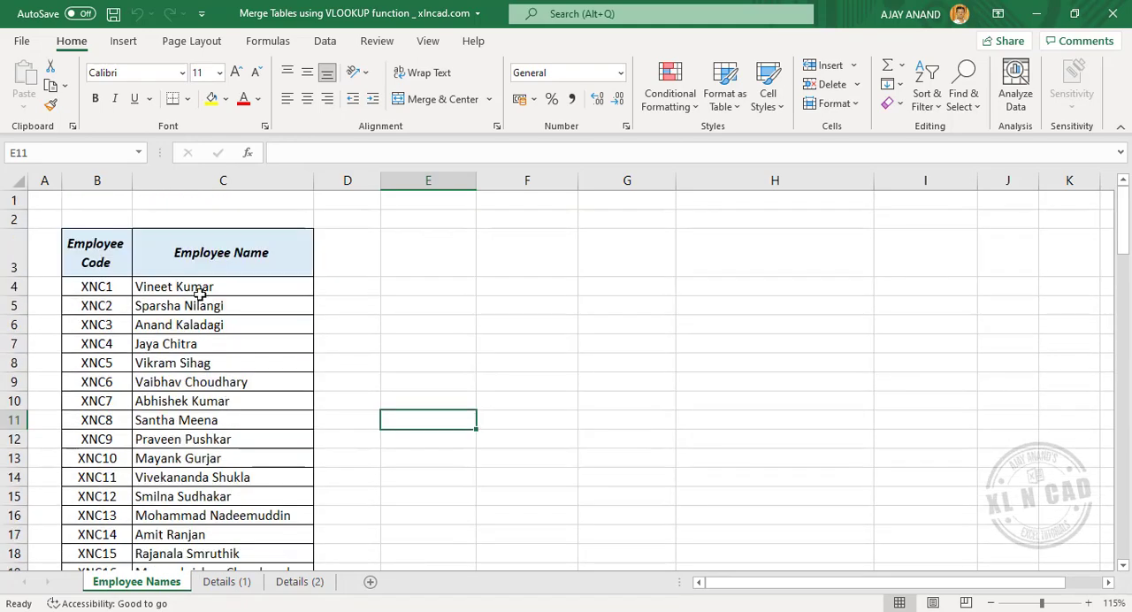
left_click(227, 582)
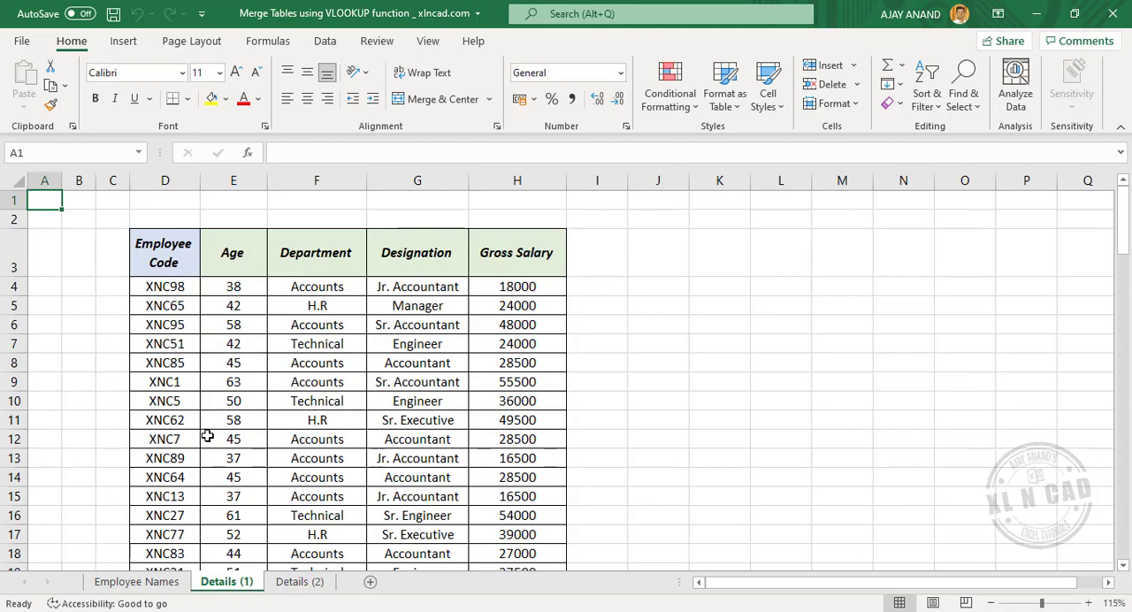
scroll(207, 436, "down", 17)
scroll(181, 431, "up", 13)
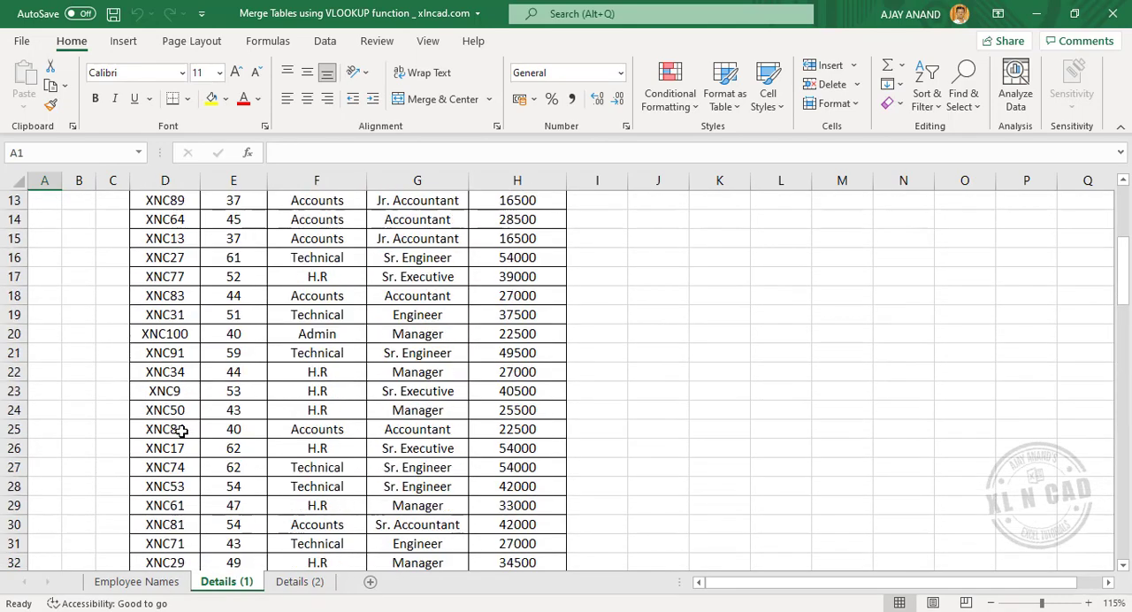
scroll(181, 430, "up", 4)
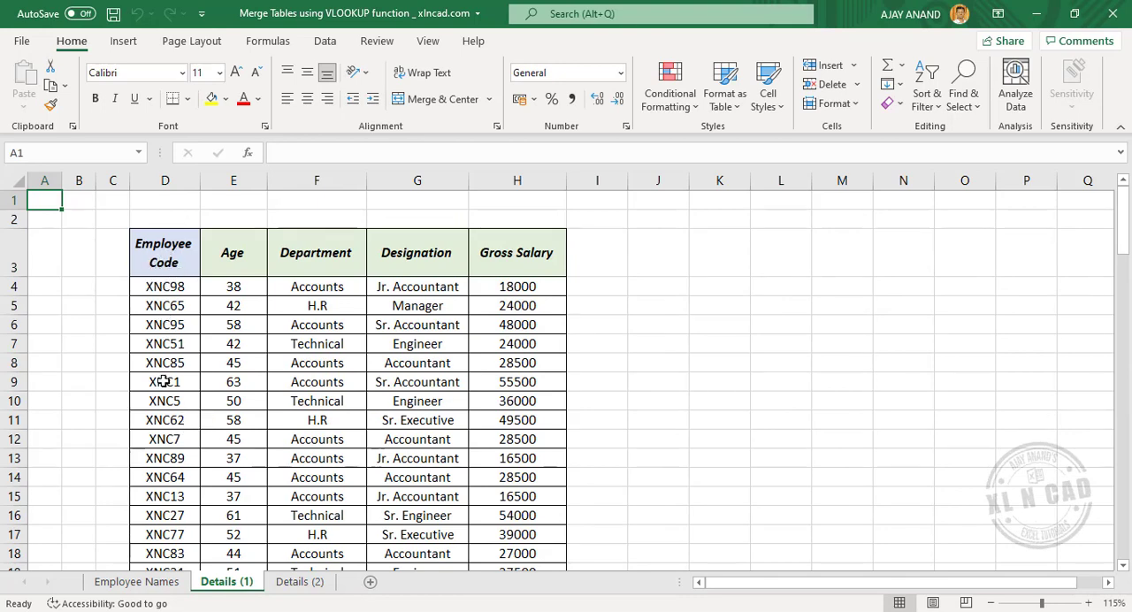
left_click(142, 582)
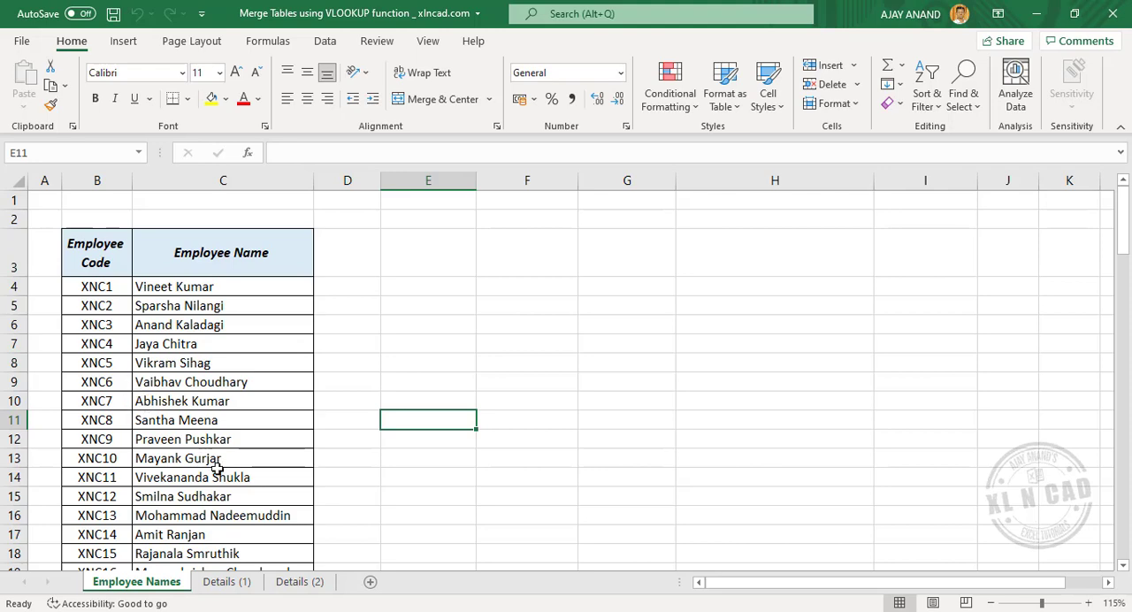
left_click(226, 582)
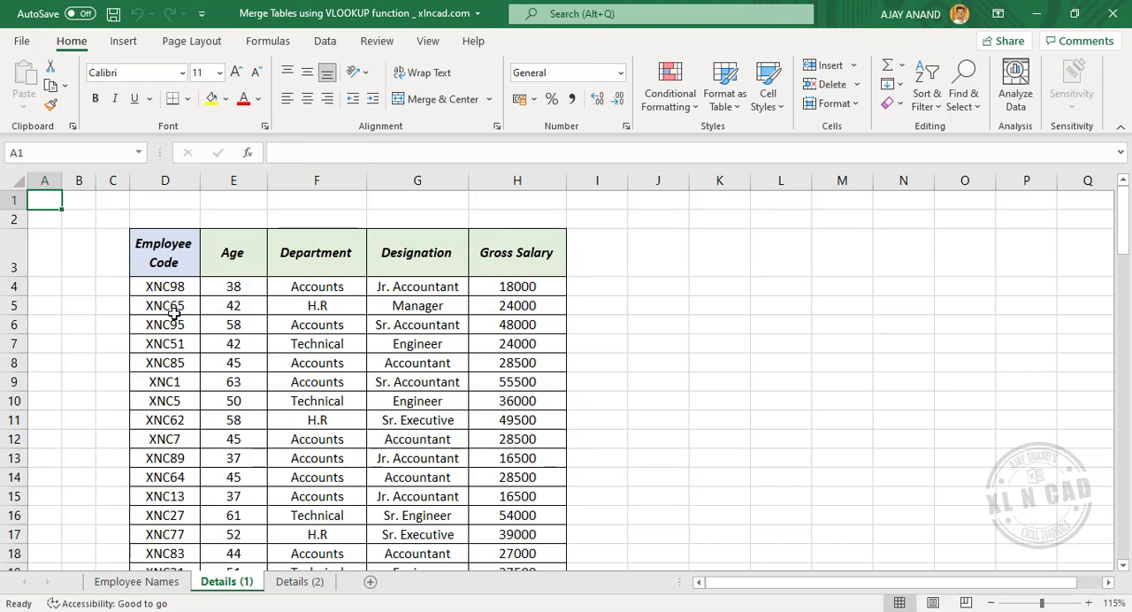
left_click(159, 582)
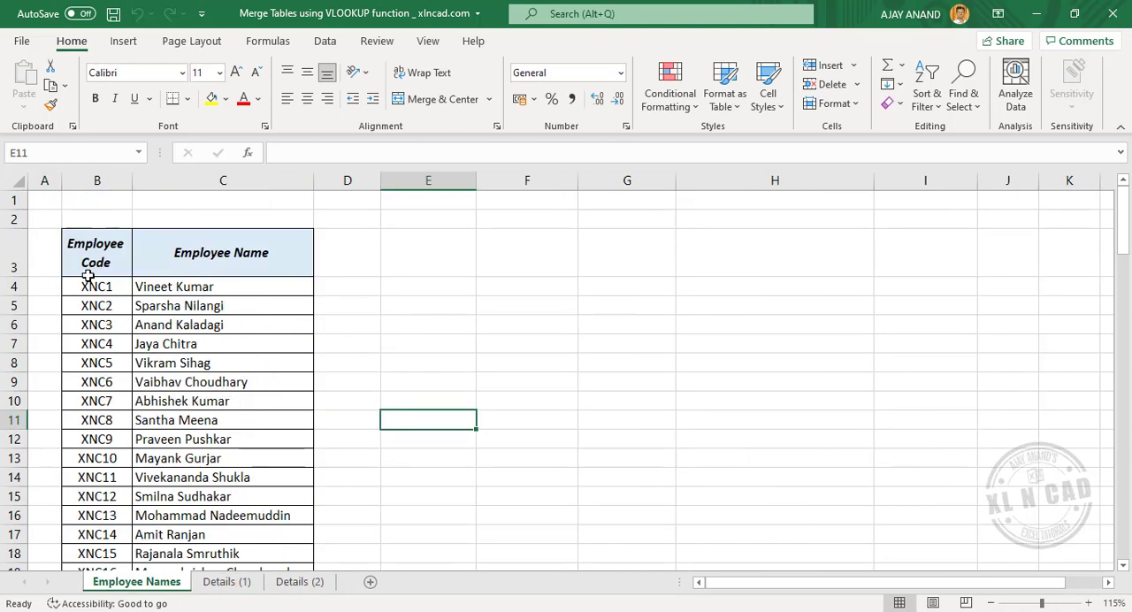
Step: Name the data range D4:H103 on the Details (1) sheet Employee_Details
left_click(221, 582)
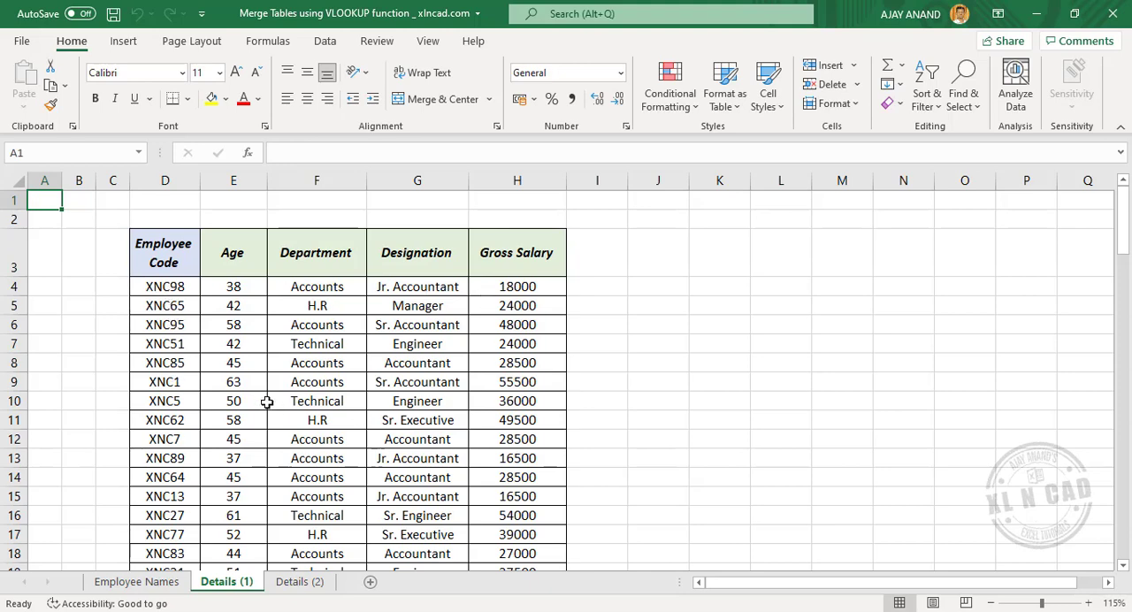
left_click_drag(164, 289, 506, 525)
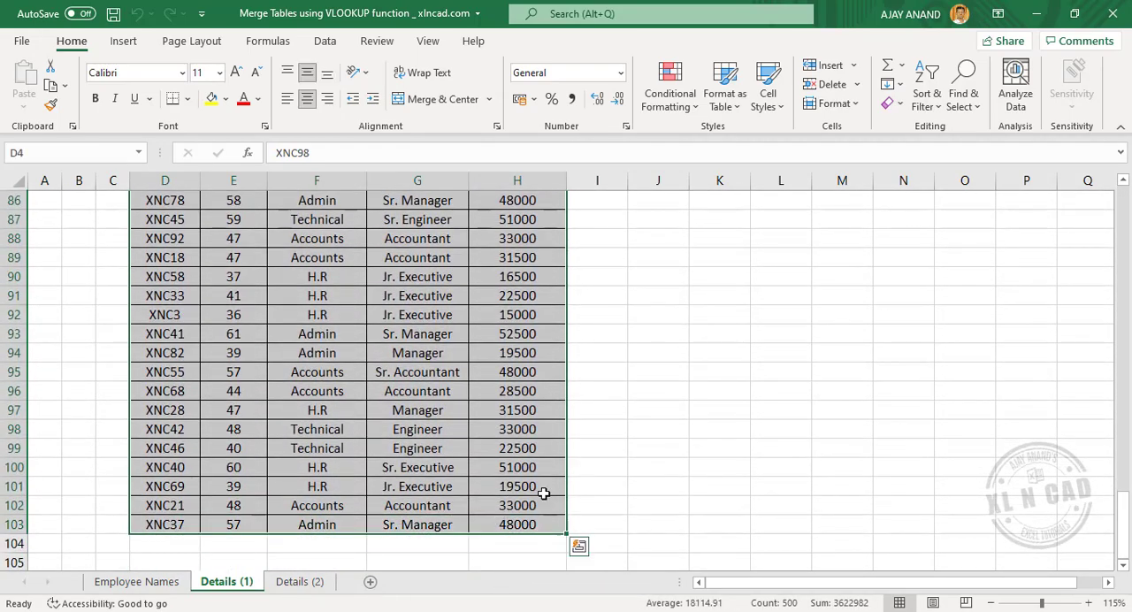
left_click(74, 150)
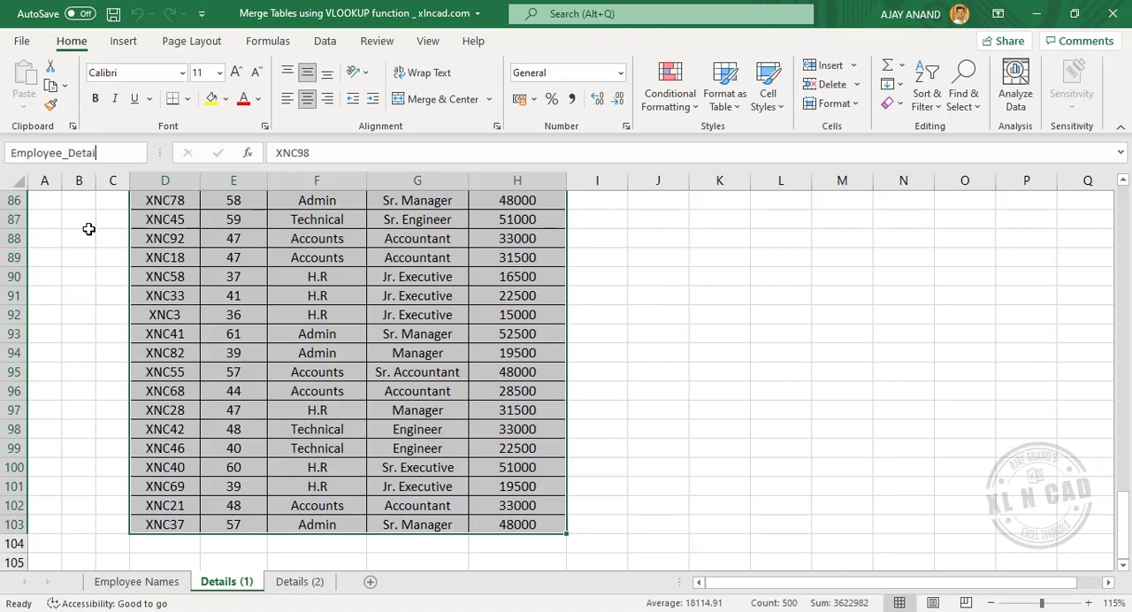
key("Return")
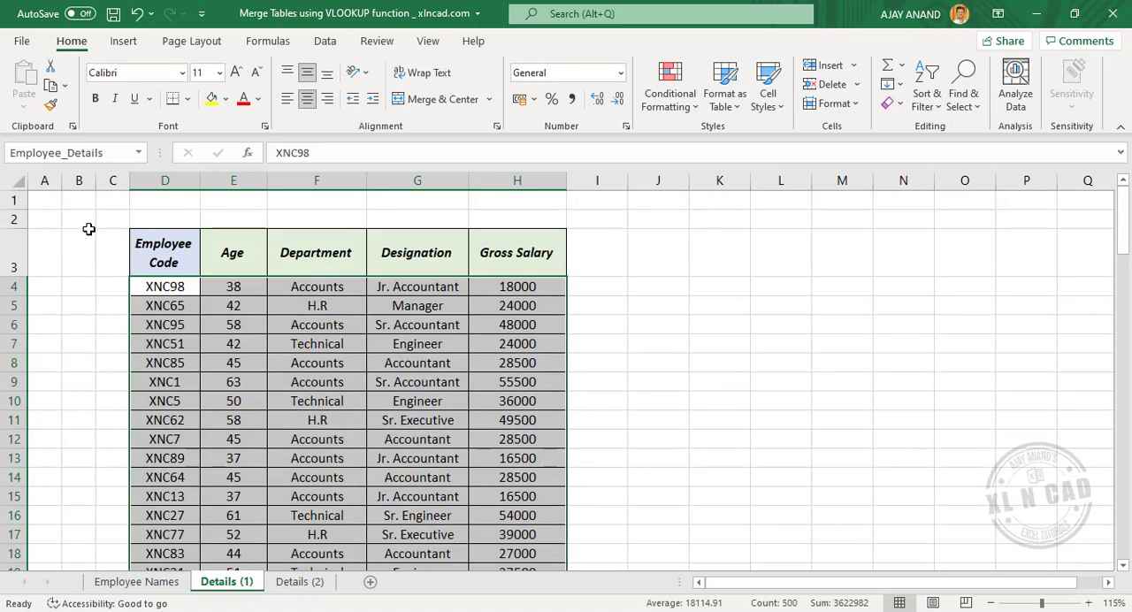
Step: Check the Employee_Details named range by jumping to it from both the Details (1) and Employee Names sheets
left_click(661, 345)
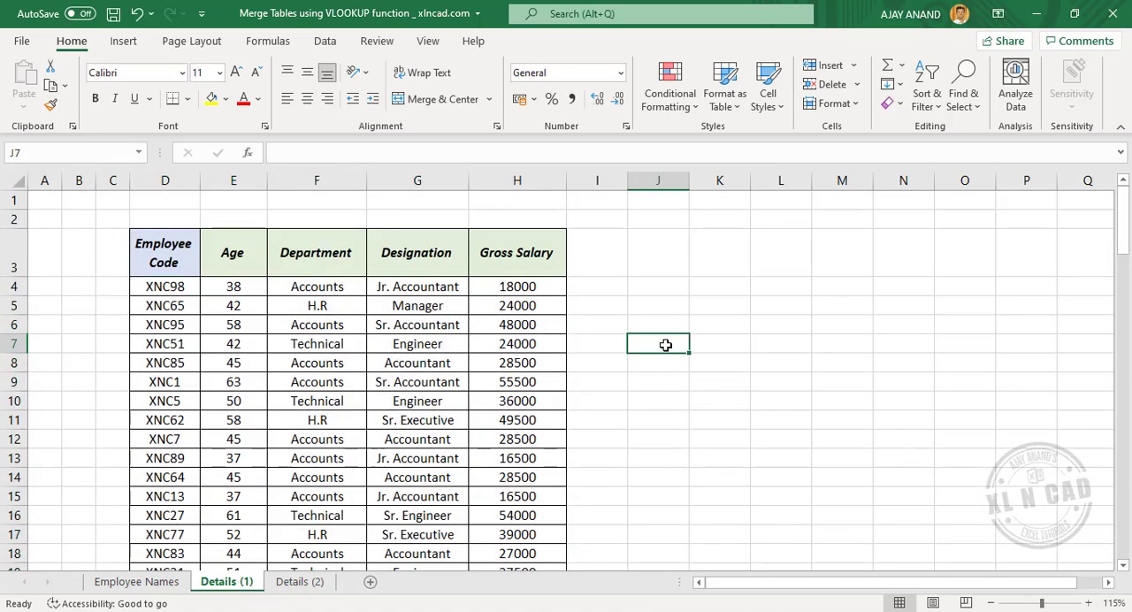
left_click(139, 153)
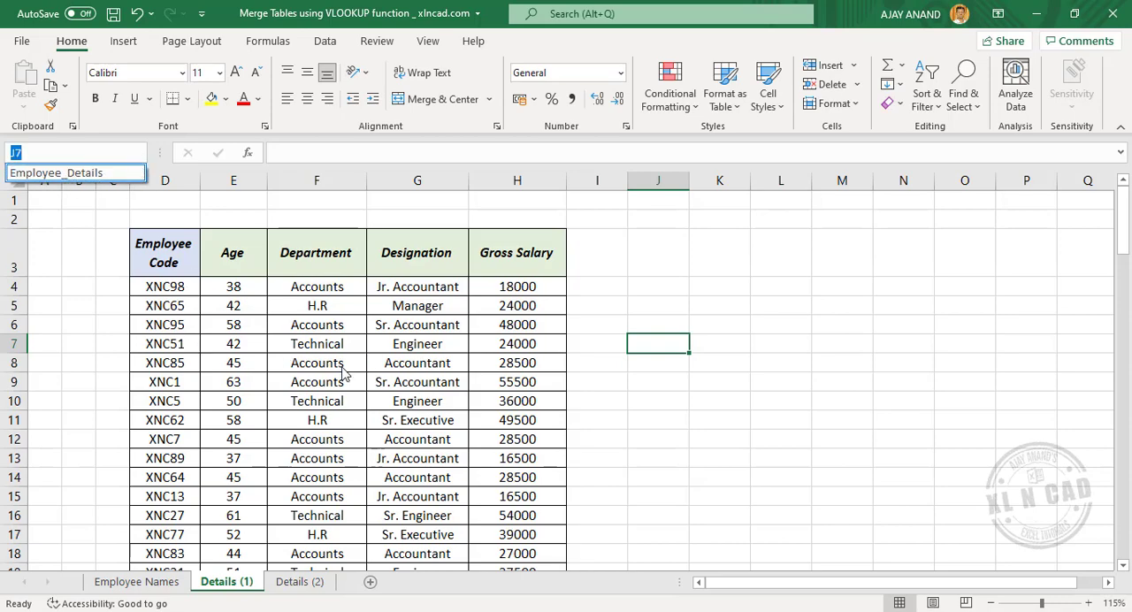
left_click(107, 174)
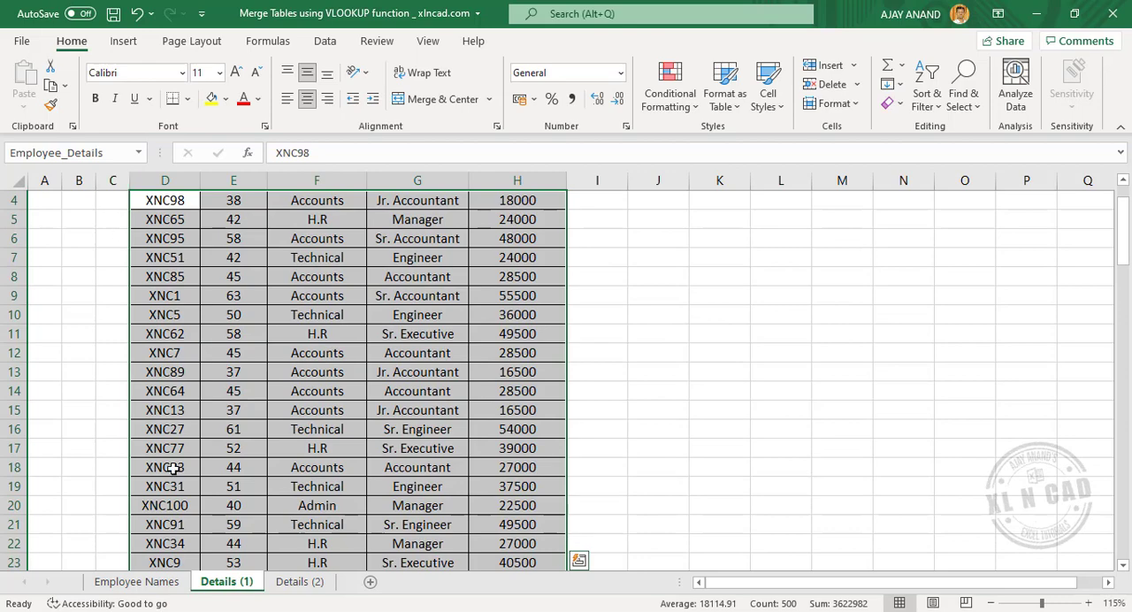
left_click(140, 580)
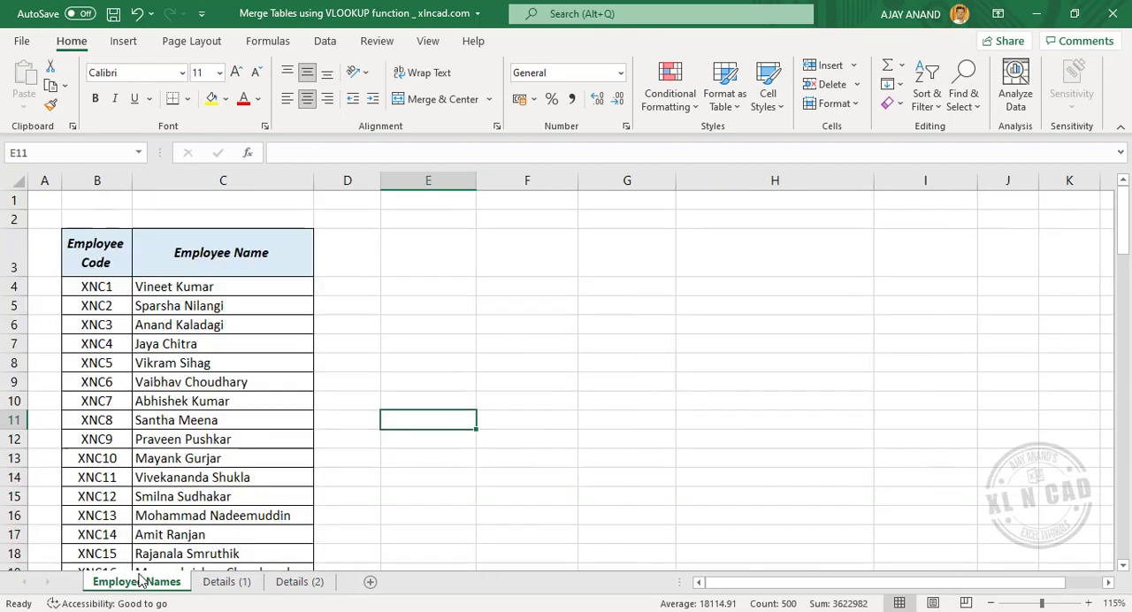
left_click(140, 153)
left_click(110, 174)
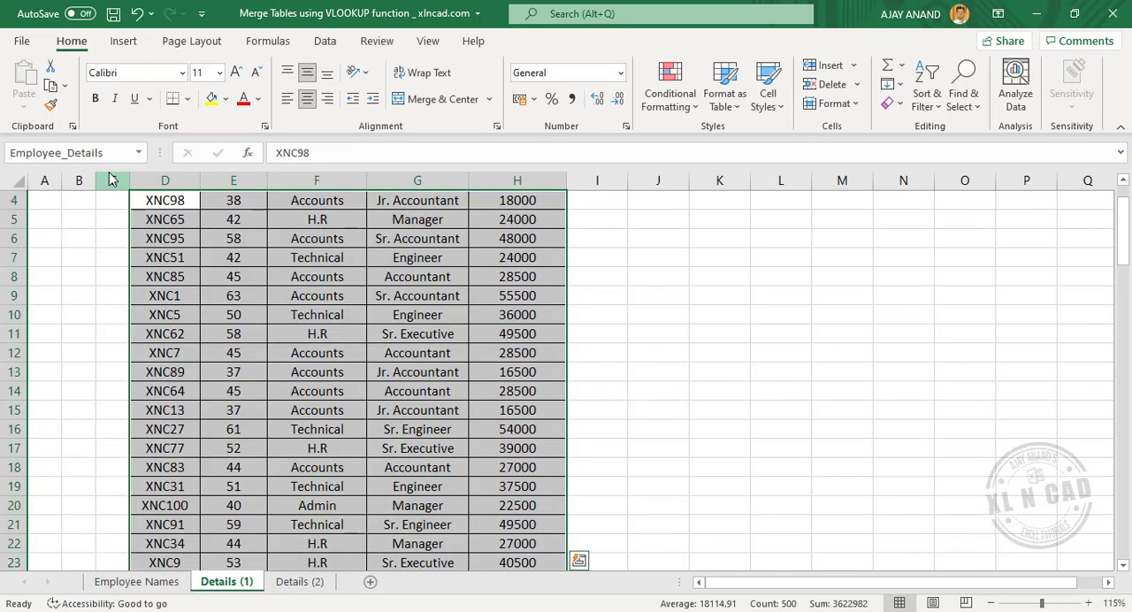
Step: Copy the Age, Department, Designation and Gross Salary headers from Details (1) to D3:G3 on the Employee Names sheet
scroll(320, 370, "up", 1)
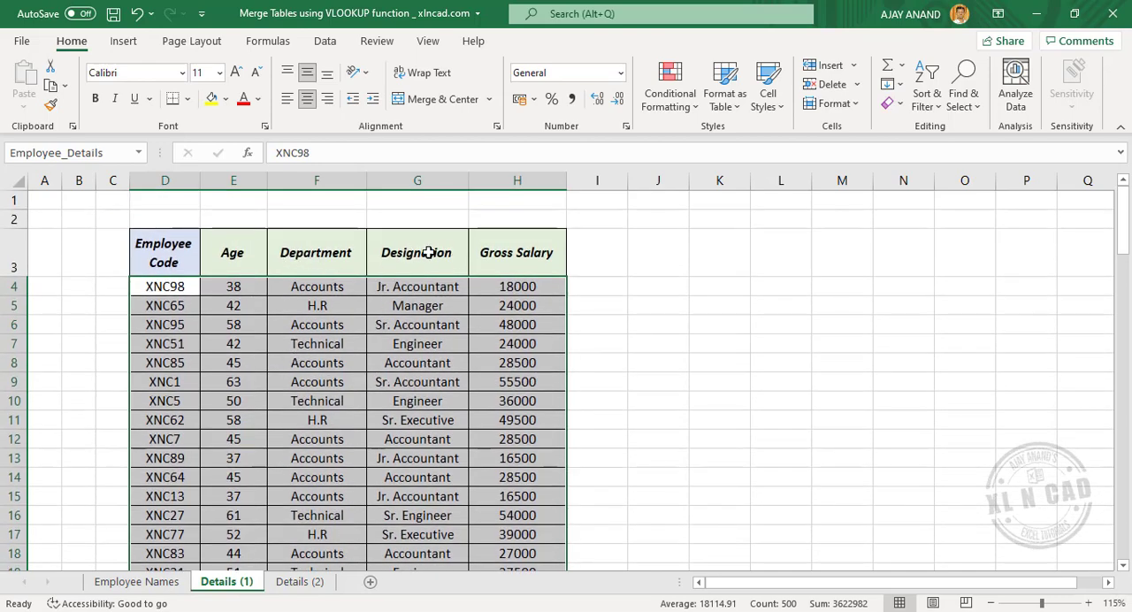
left_click_drag(244, 255, 484, 255)
right_click(253, 252)
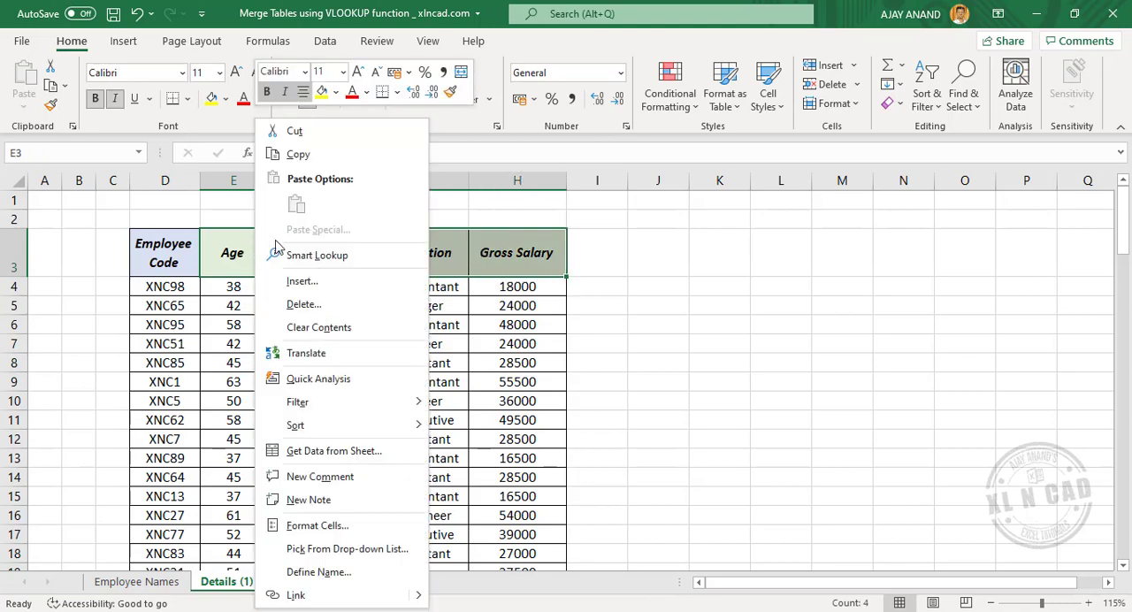
left_click(296, 154)
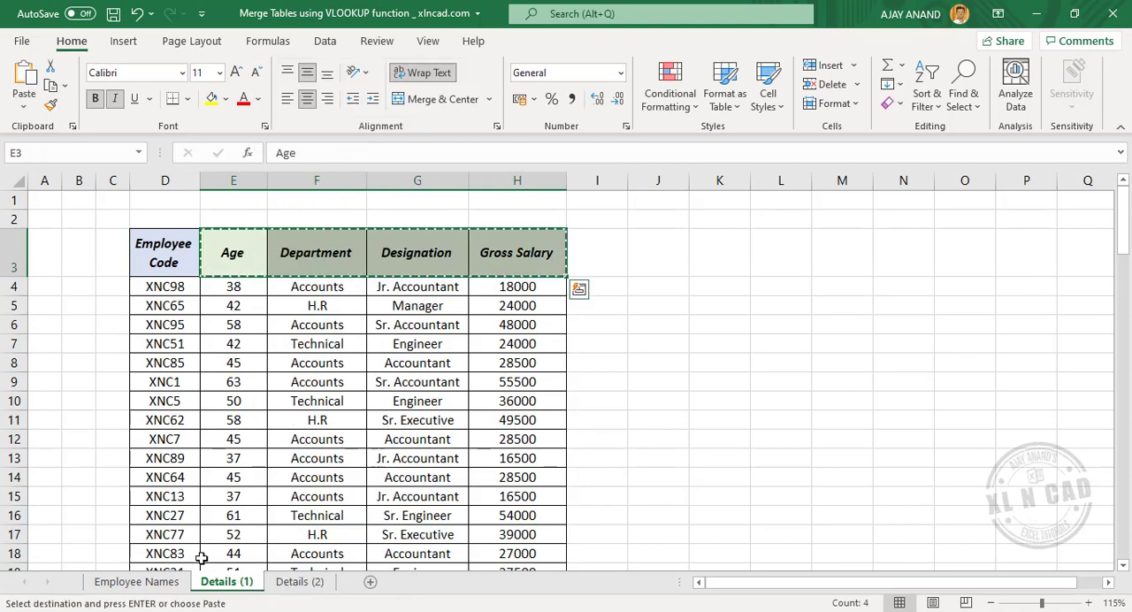
left_click(133, 582)
left_click(359, 252)
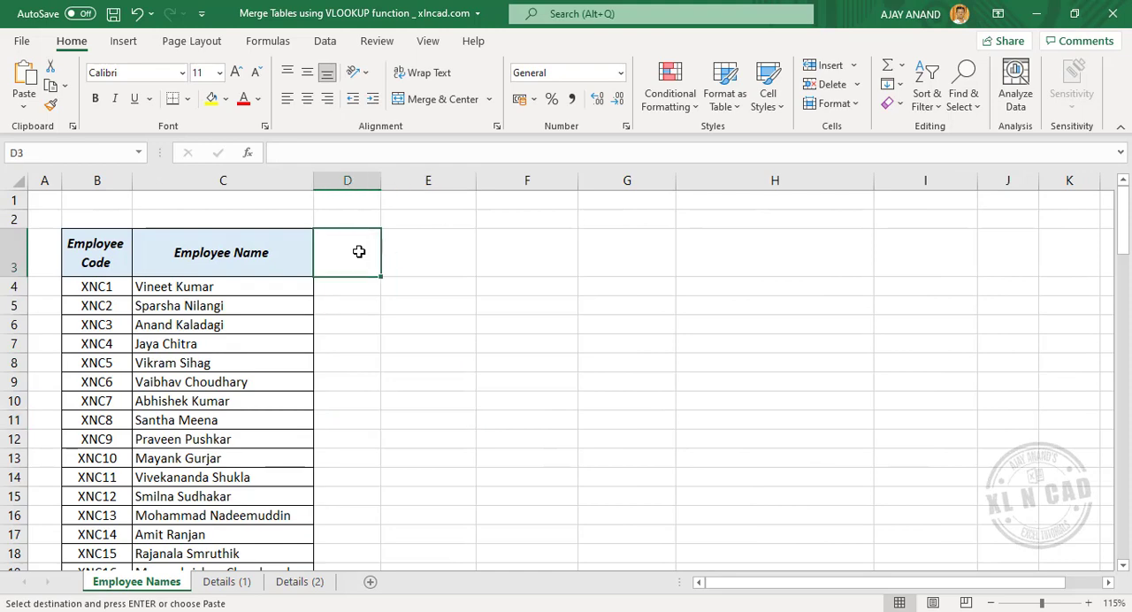
right_click(362, 252)
left_click(398, 232)
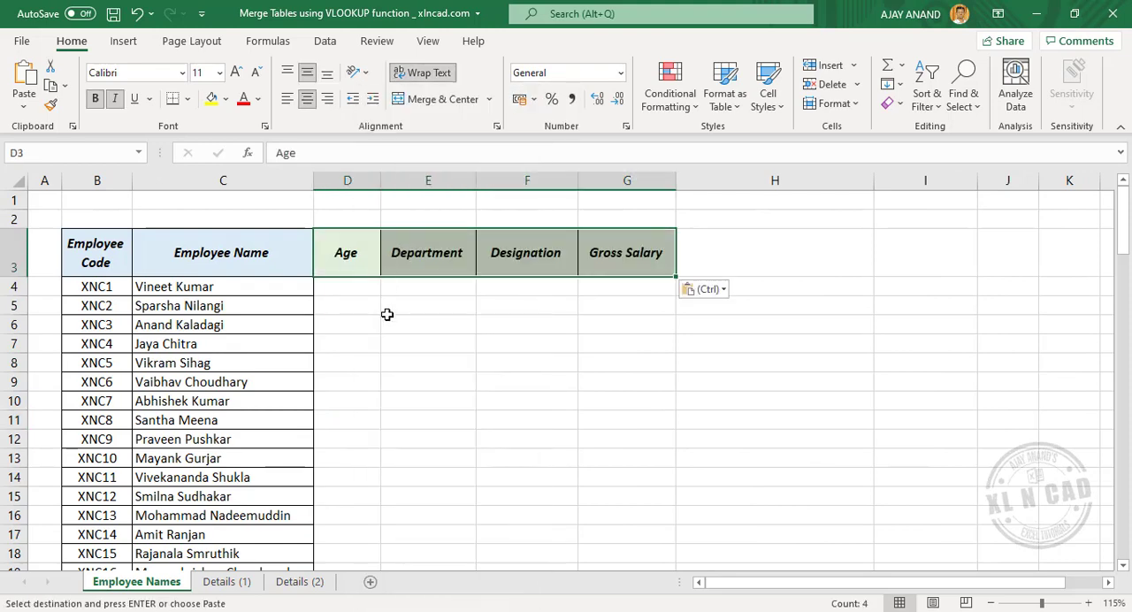
left_click(461, 311)
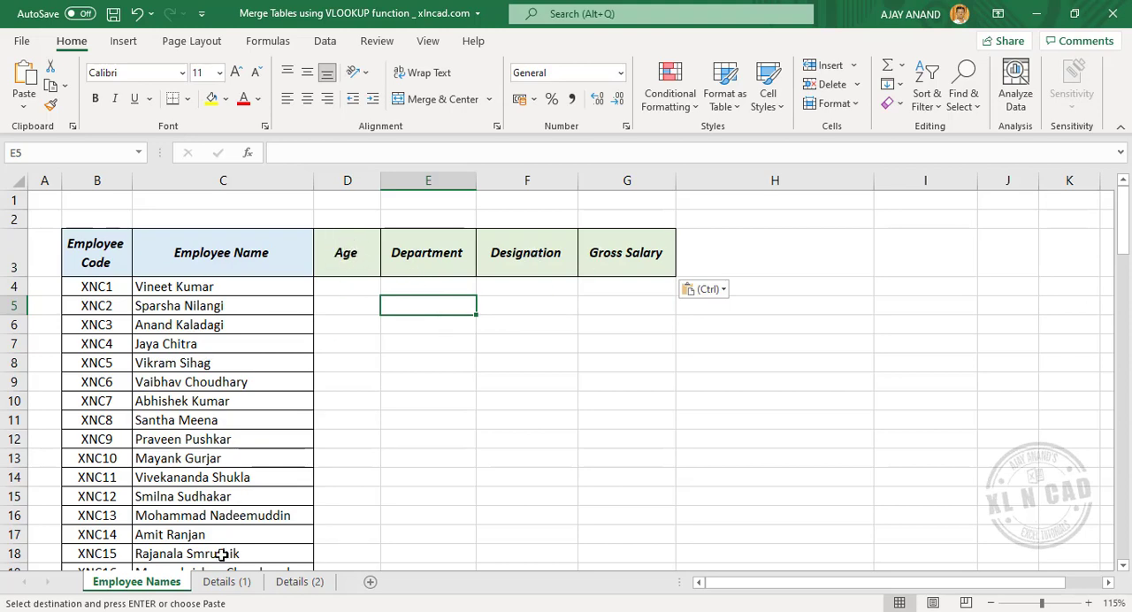
Step: Enter the column index numbers 2, 3, 4 and 5 in D2:G2 above the copied headers on Employee Names
left_click(219, 585)
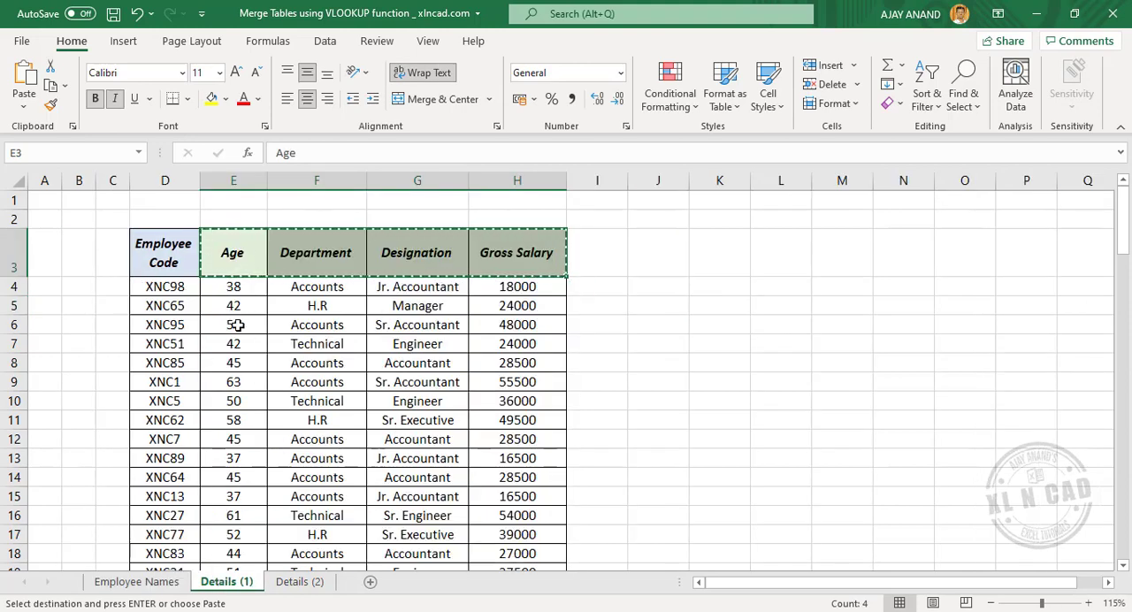
left_click(133, 583)
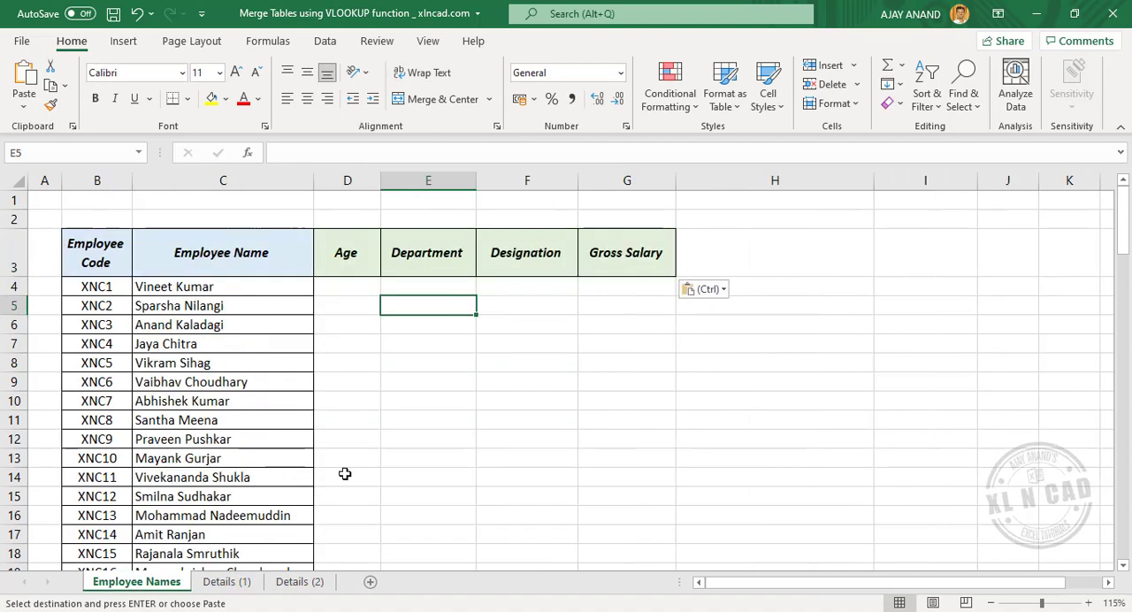
left_click(371, 222)
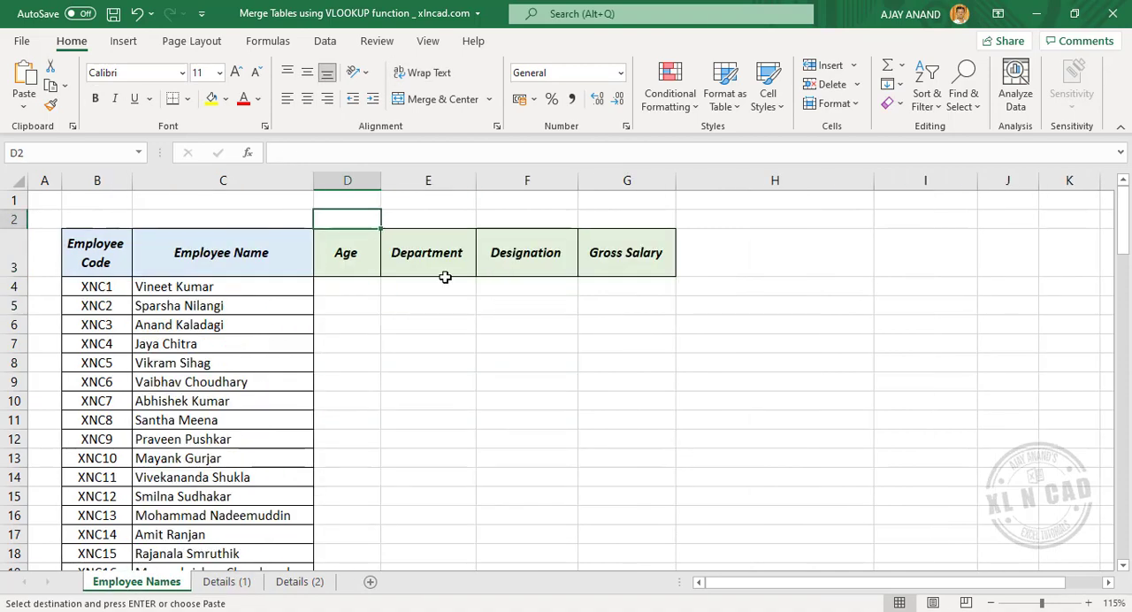
type("2")
key("Tab")
type("3")
key("Tab")
type("4")
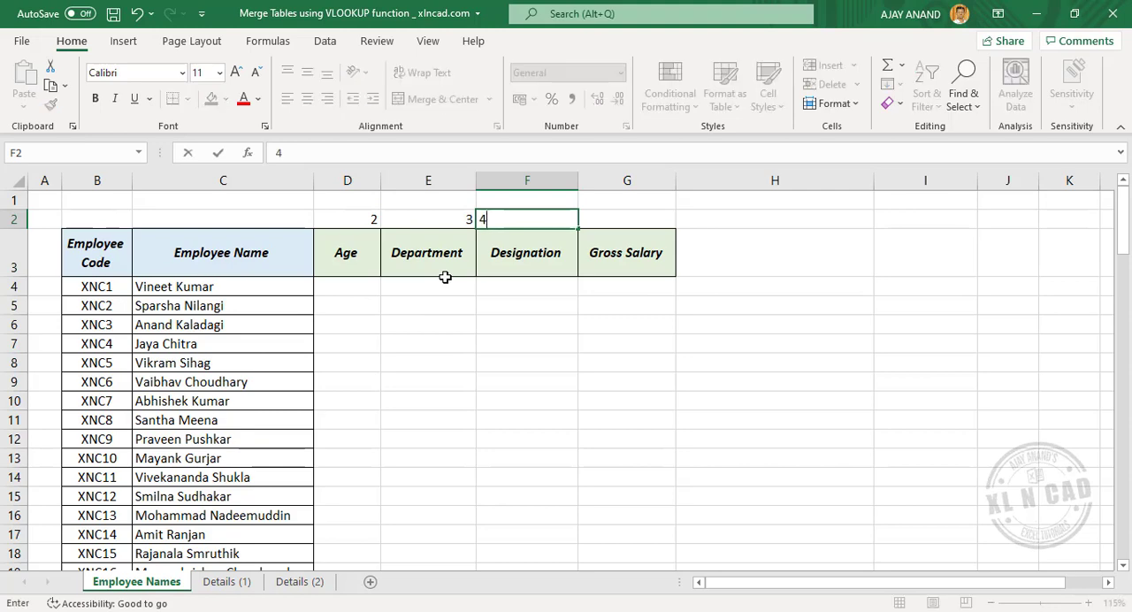
key("Tab")
type("5")
key("Return")
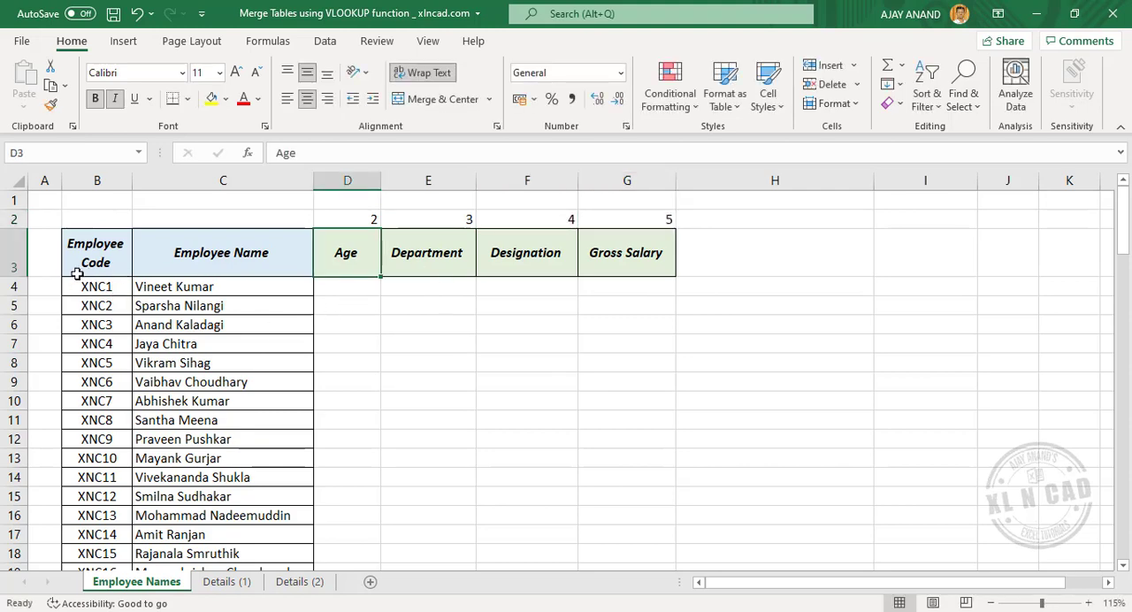
Step: Begin a VLOOKUP formula in D4 on the Employee Names sheet with the column-locked employee code $B4 as the lookup value
left_click(223, 586)
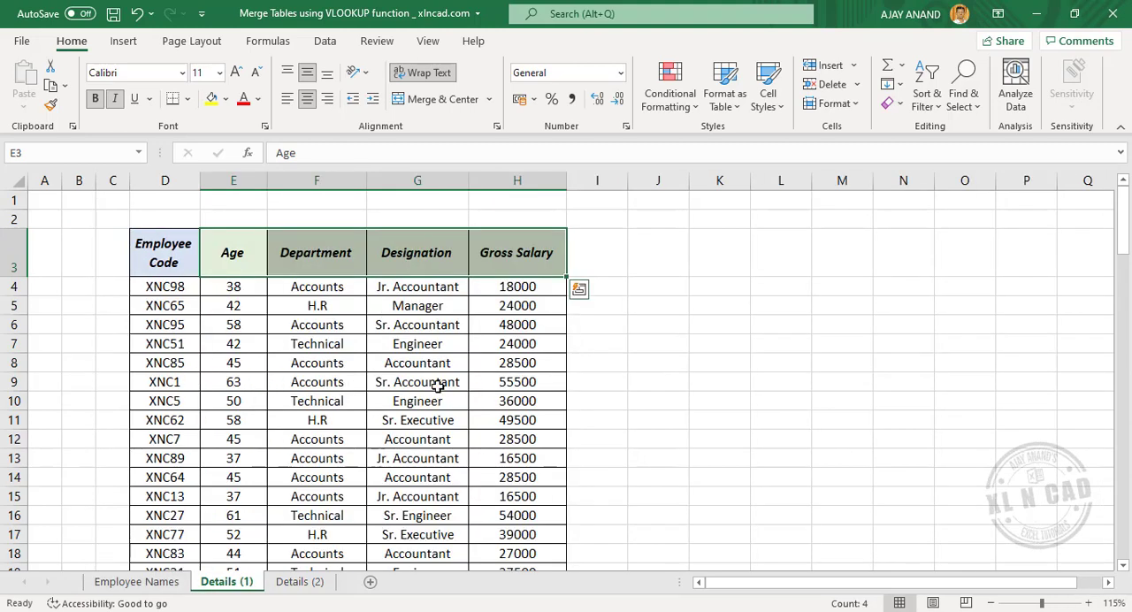
left_click(132, 584)
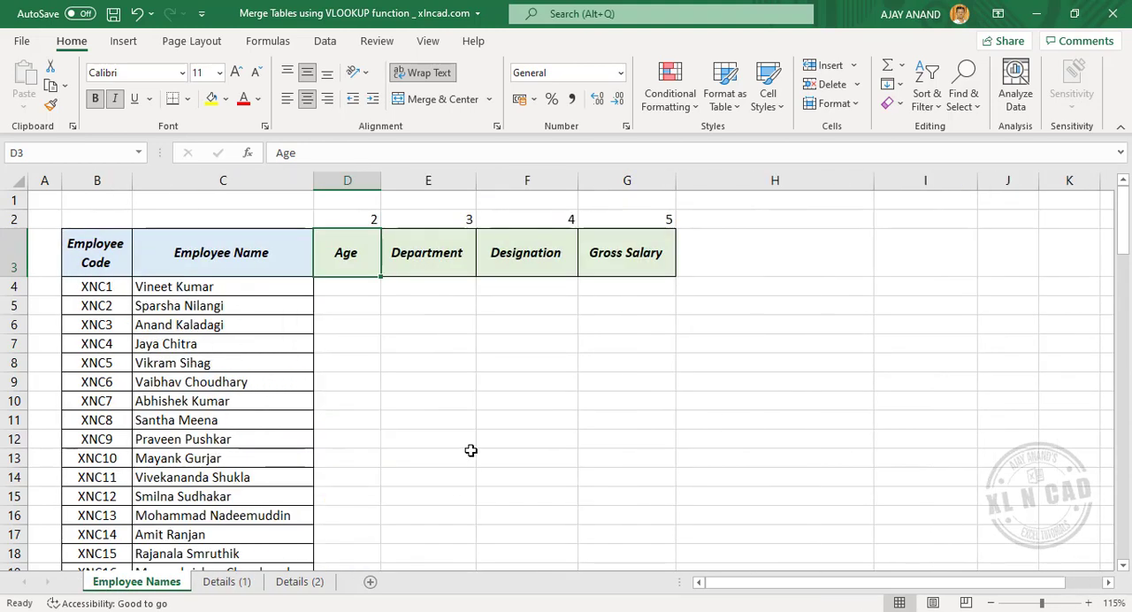
left_click(372, 293)
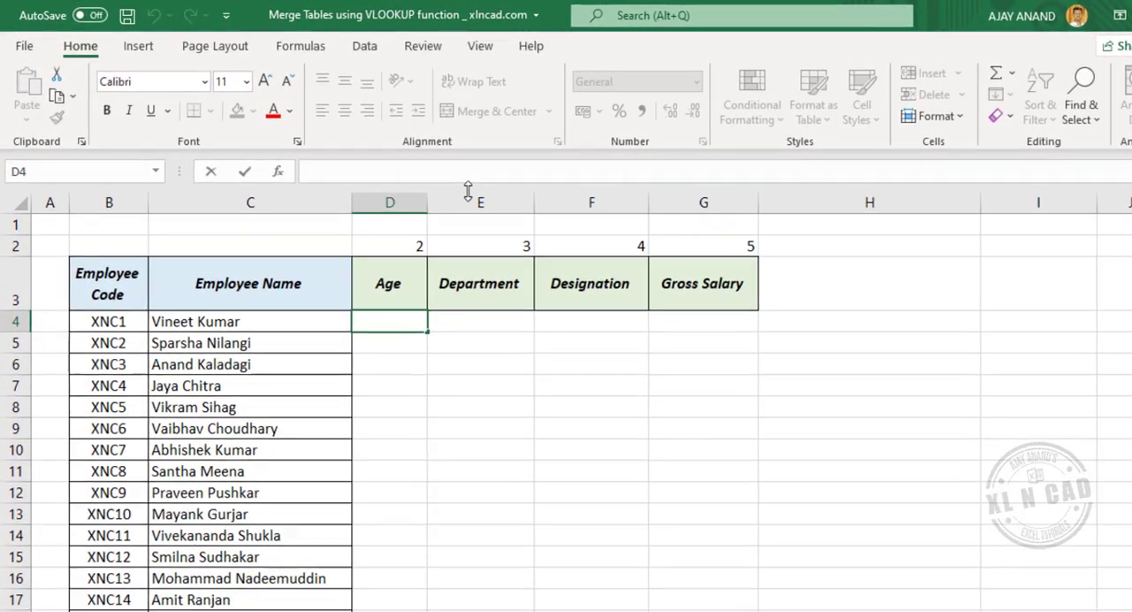
type("=VLO")
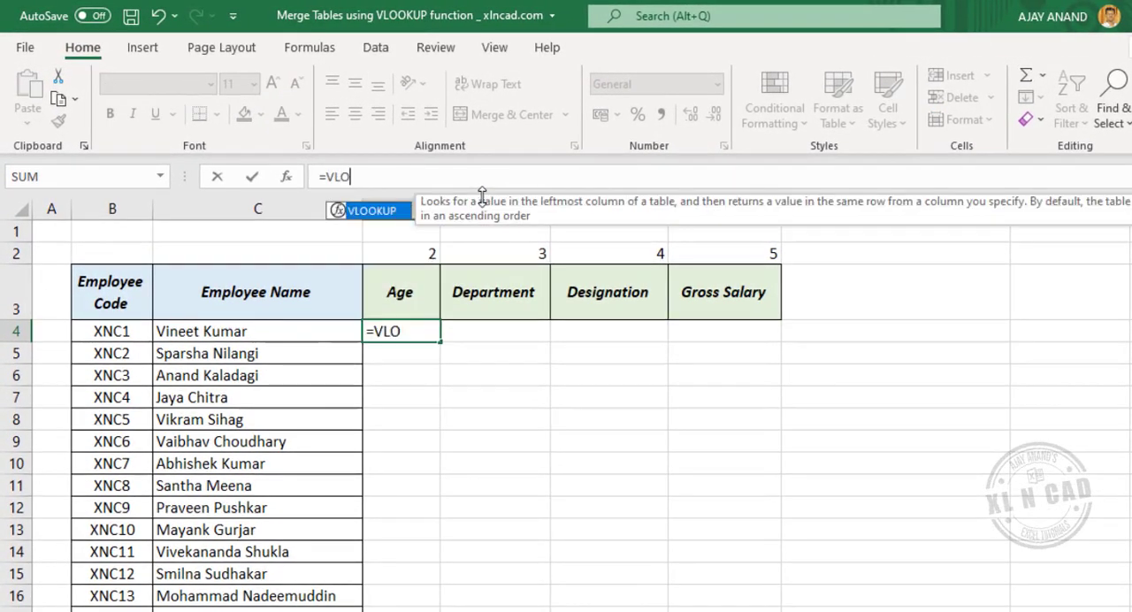
type("OKUP")
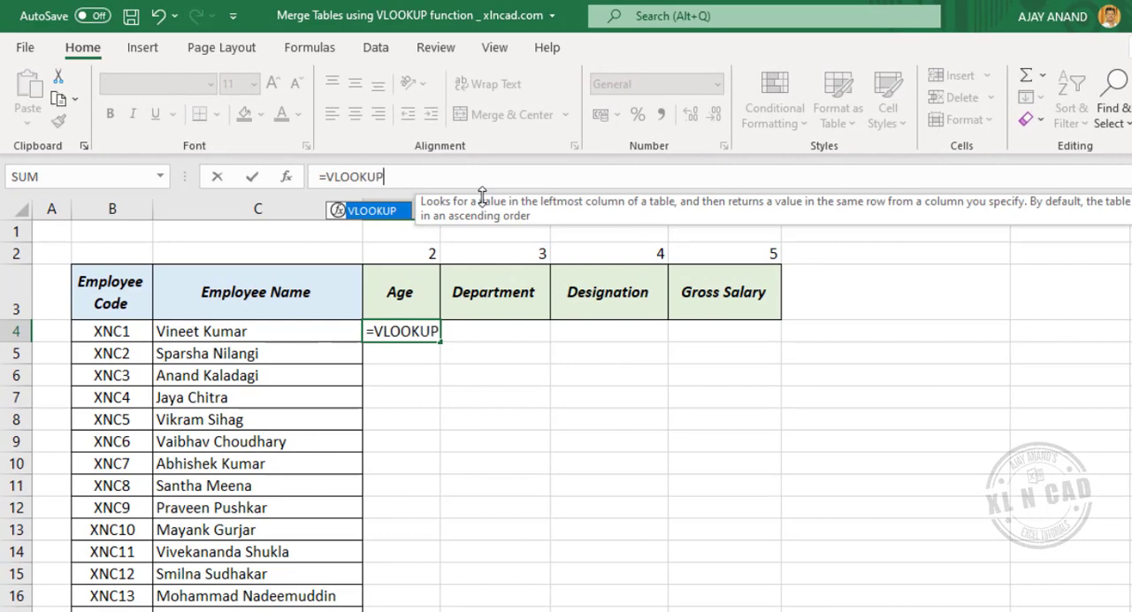
type("(")
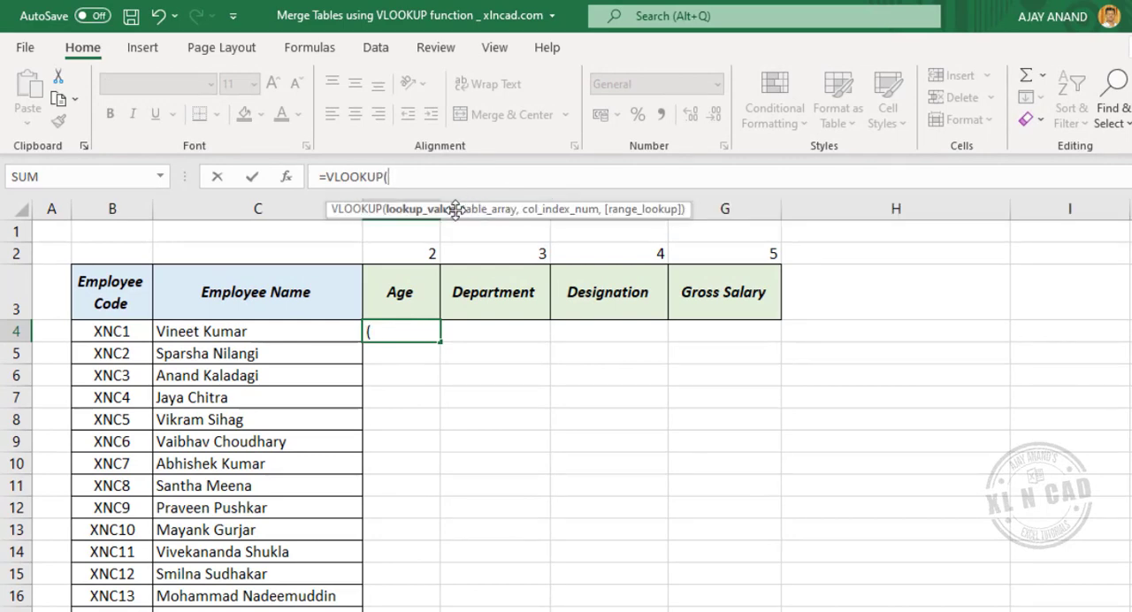
left_click(123, 330)
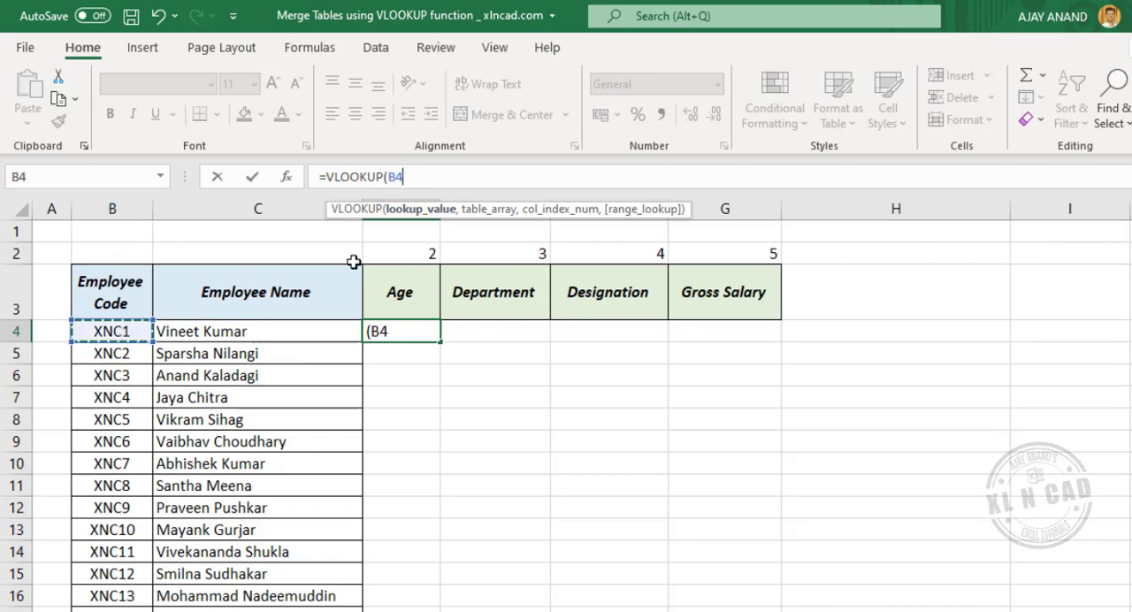
left_click(390, 177)
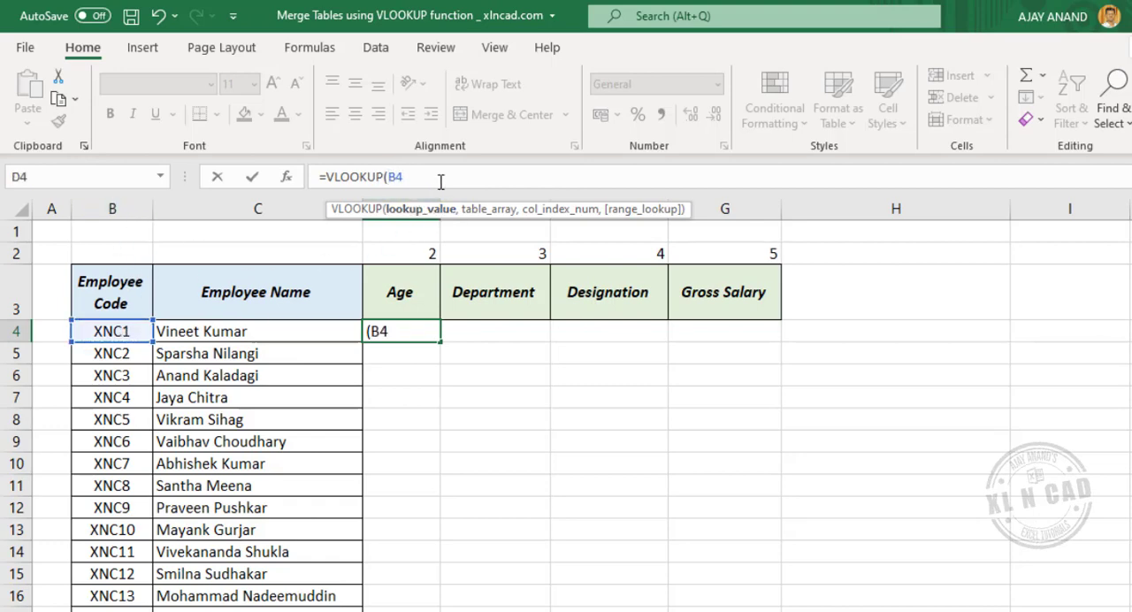
type("$")
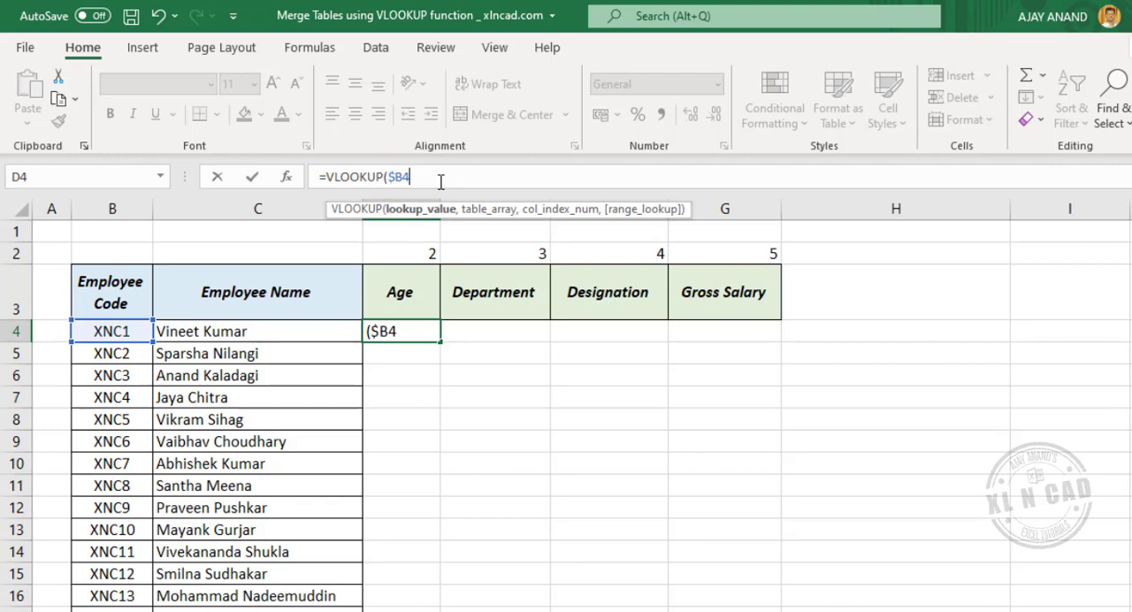
type(",")
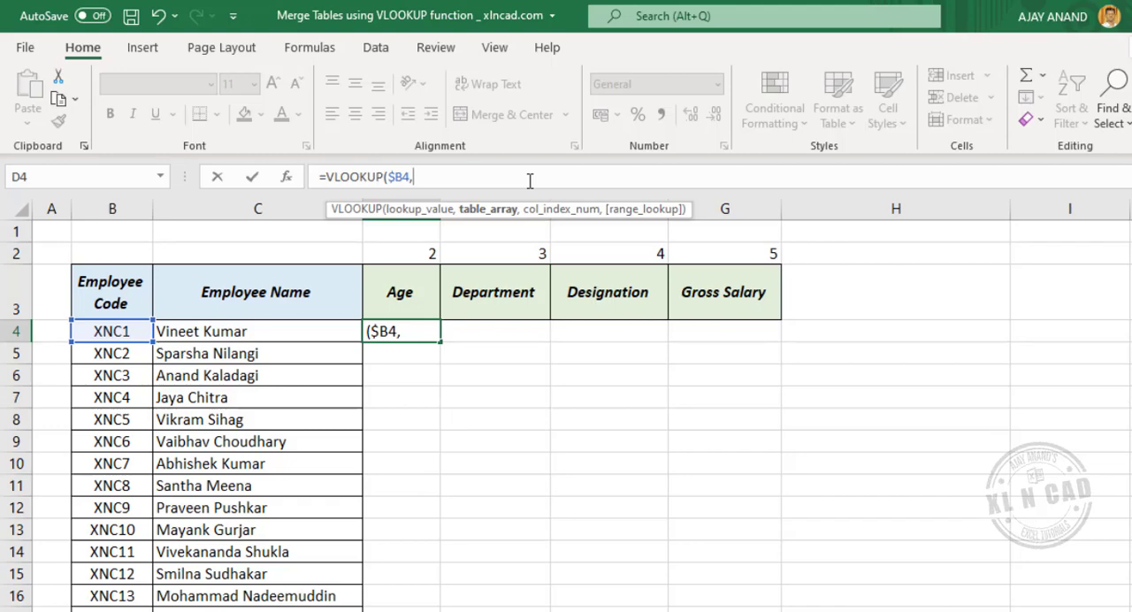
Step: Complete the D4 VLOOKUP with Employee_Details as the table array, D$2 as the column index and FALSE for an exact match
type("Empl")
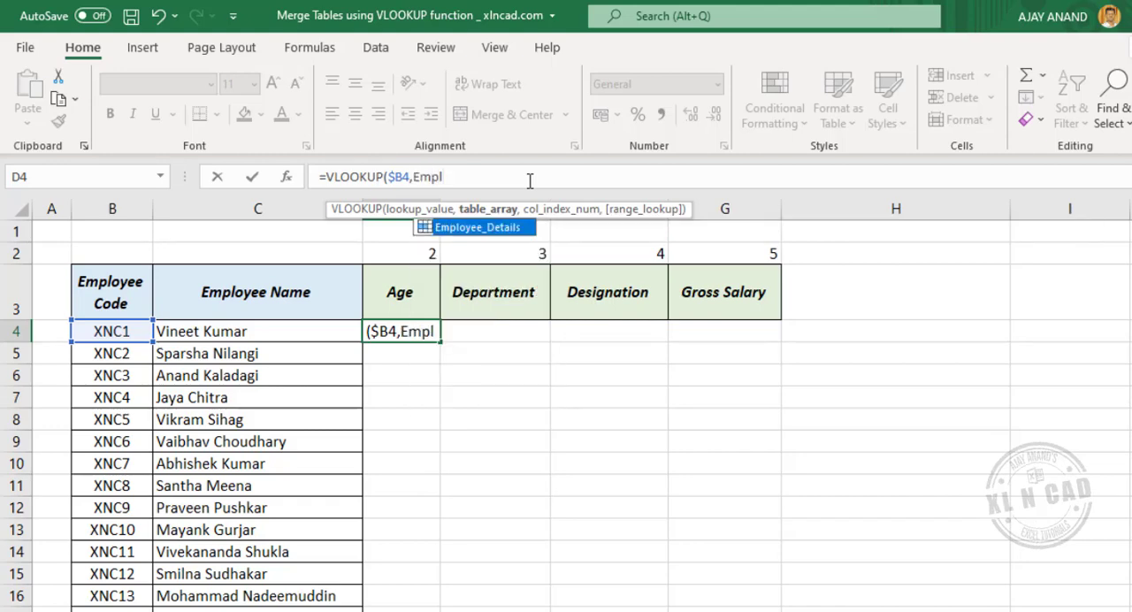
double_click(478, 228)
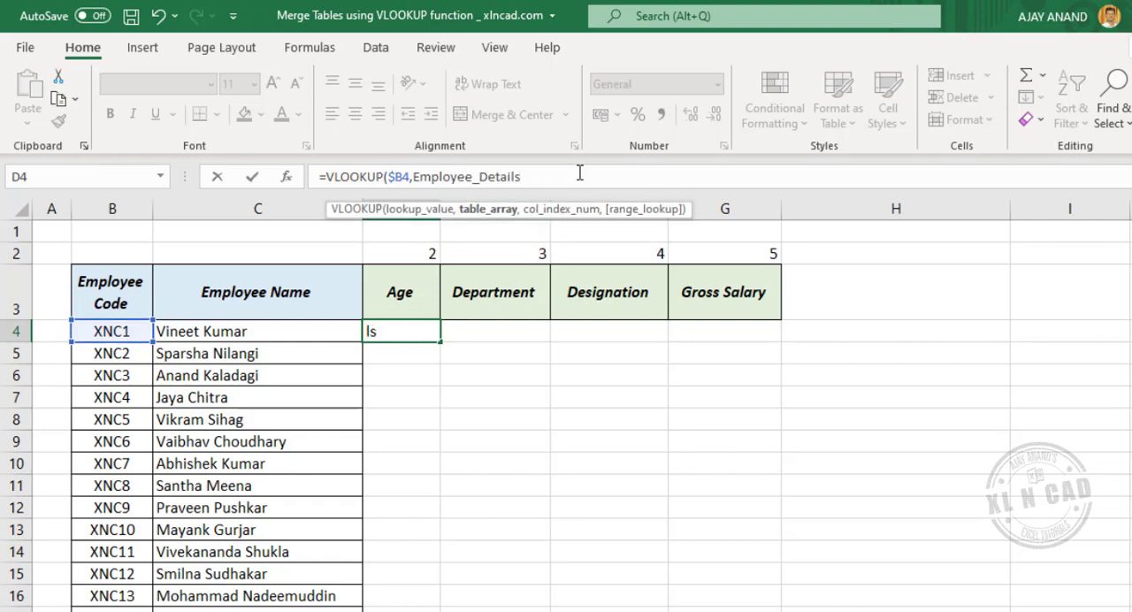
type(",")
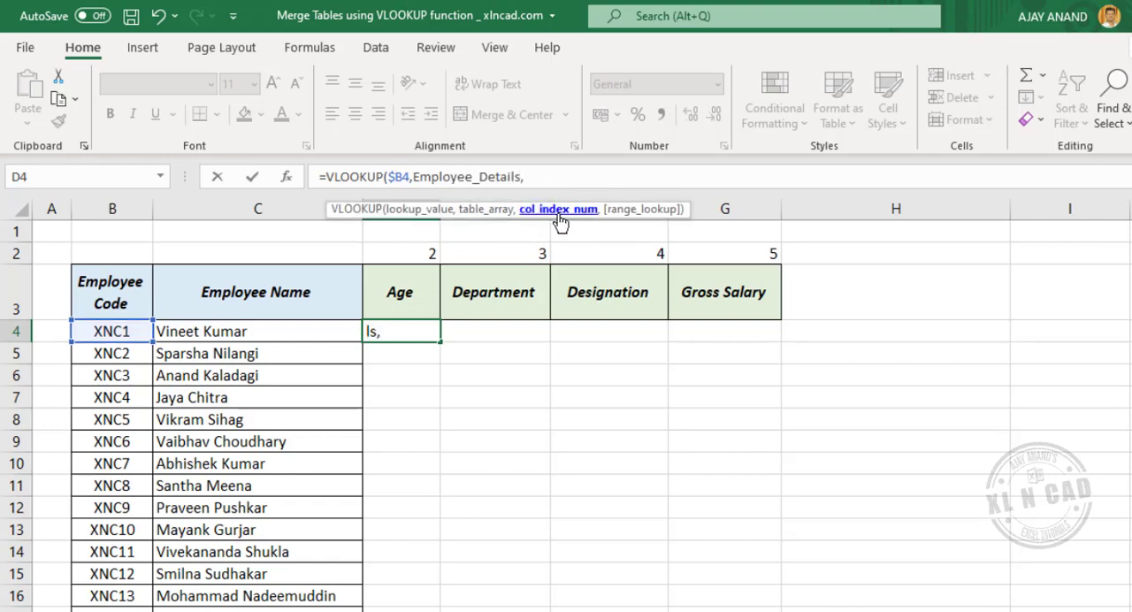
left_click(412, 252)
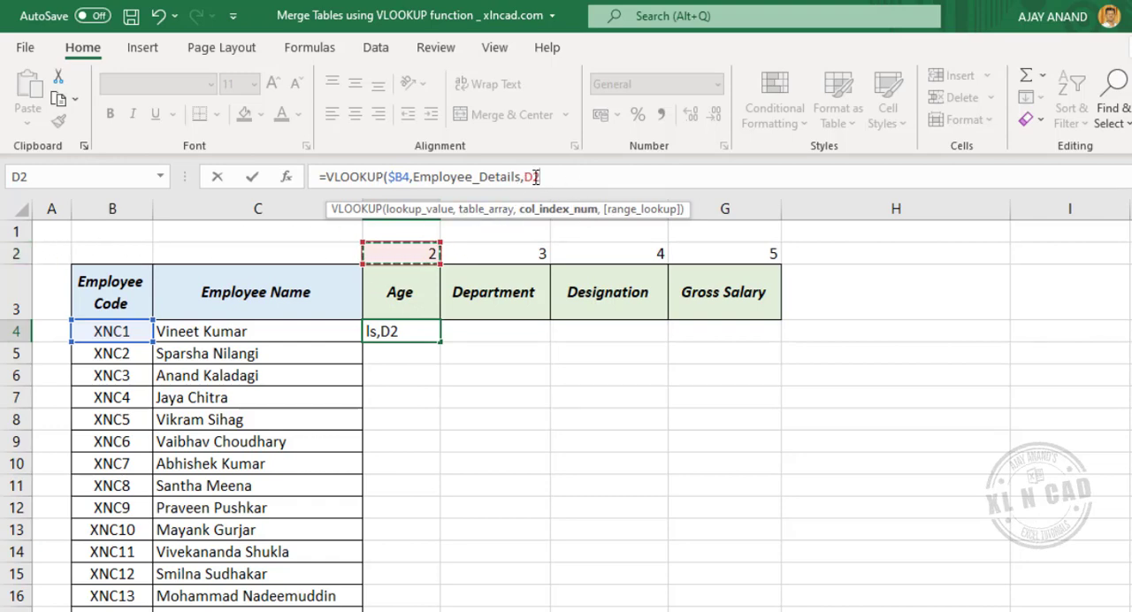
left_click(569, 177)
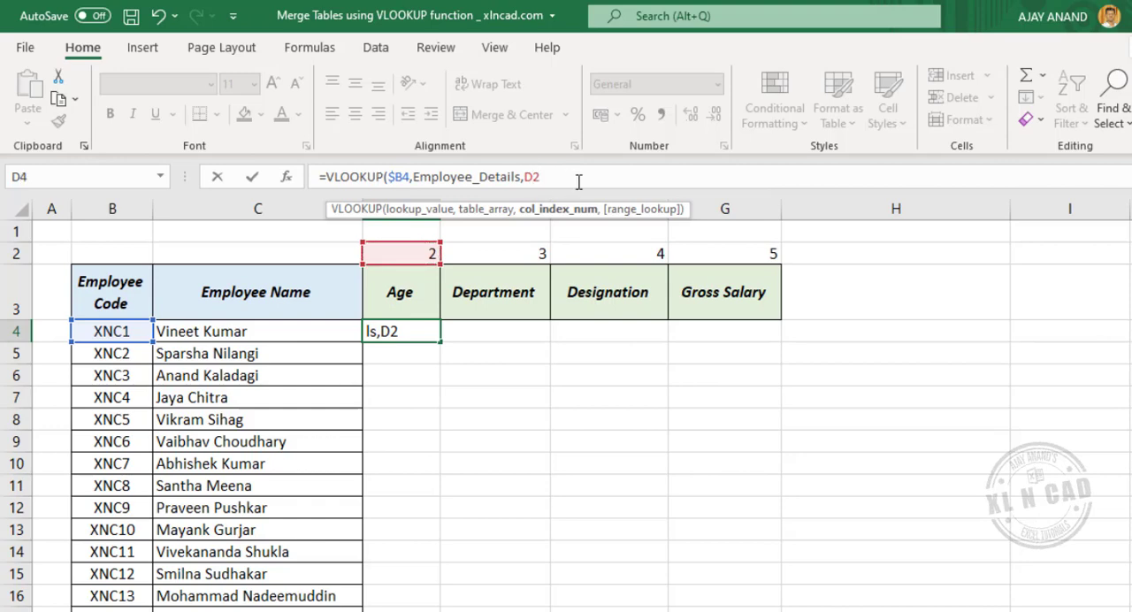
key("F4")
key("F4")
type(",")
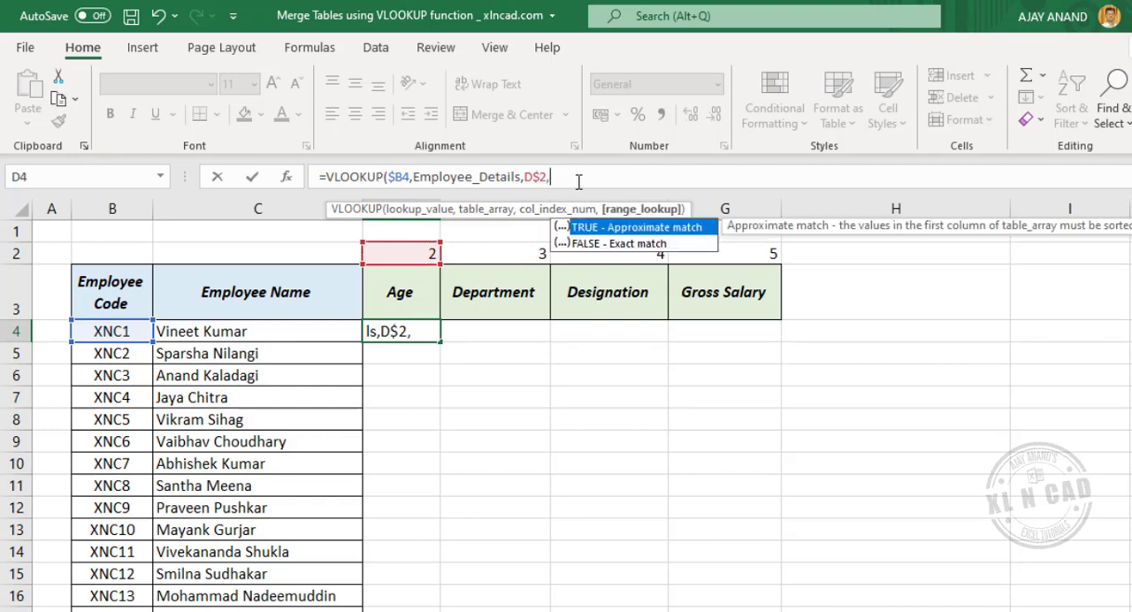
double_click(620, 244)
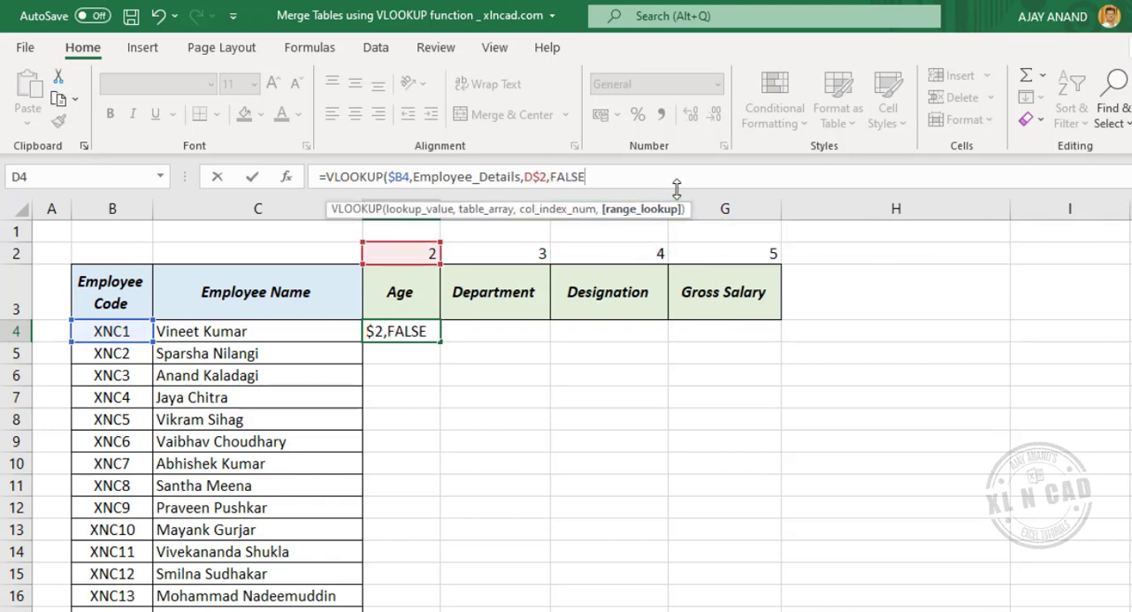
key("Return")
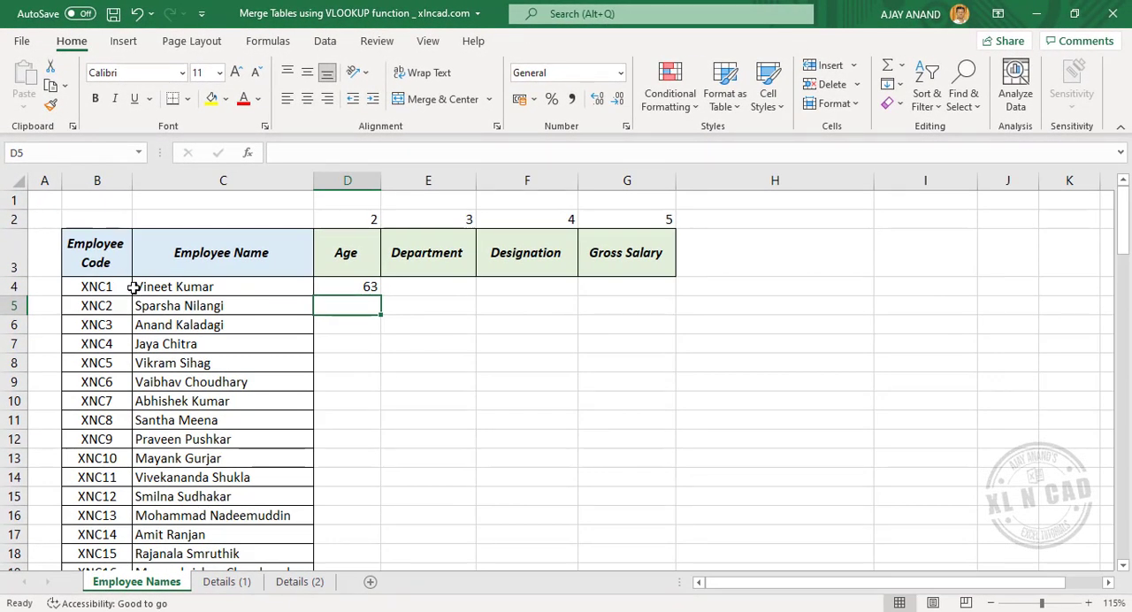
Step: Check the first employee's age against Details (1), and copy the D4 formula across to G4 on Employee Names
left_click(236, 581)
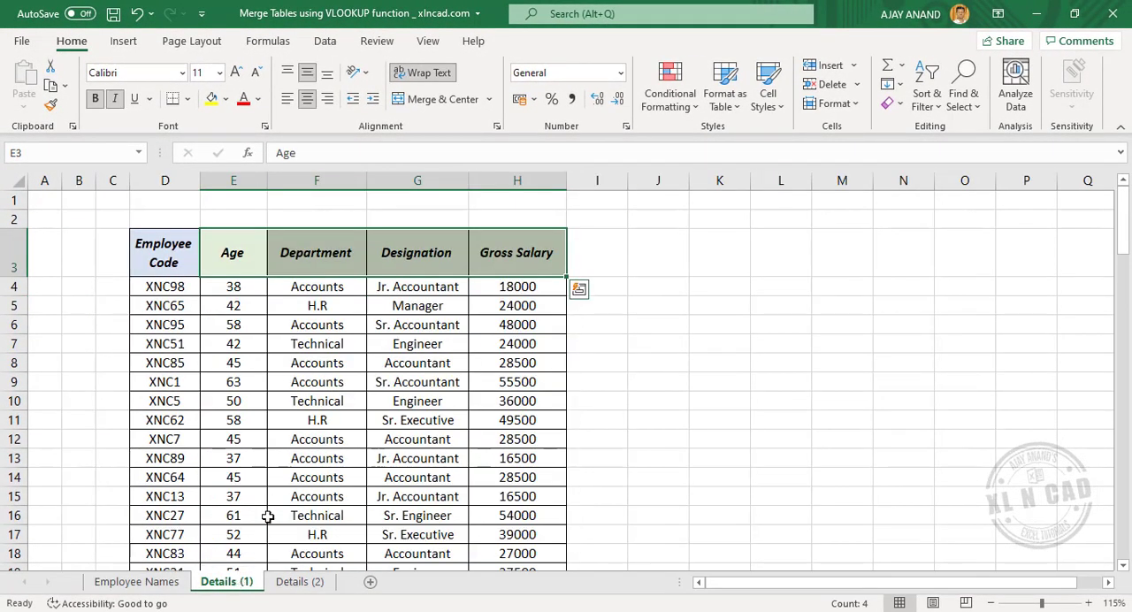
left_click_drag(165, 382, 234, 382)
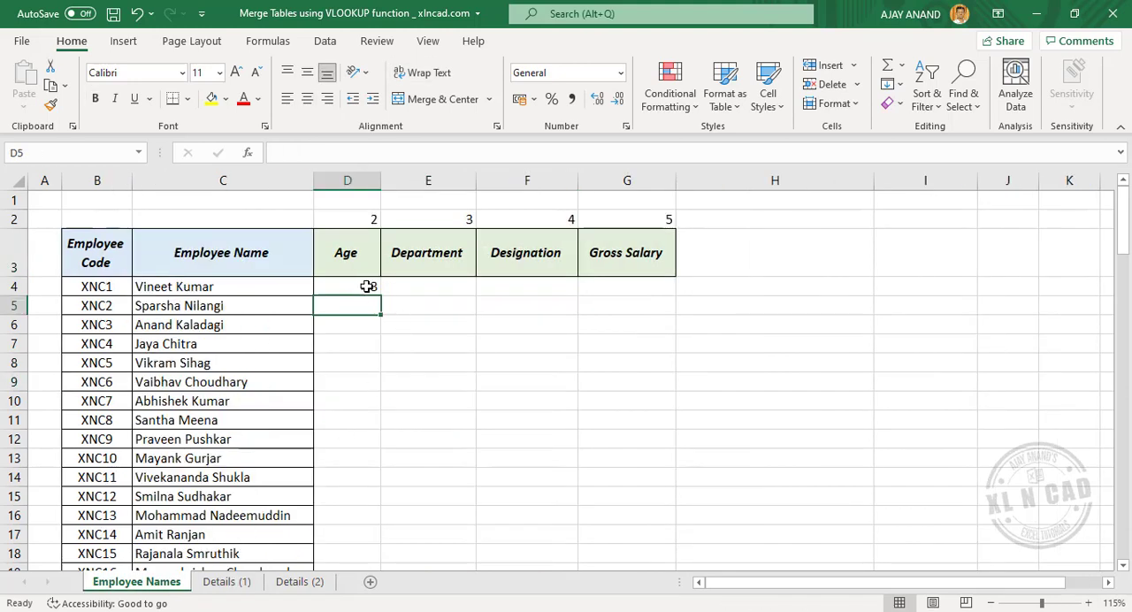
left_click(367, 287)
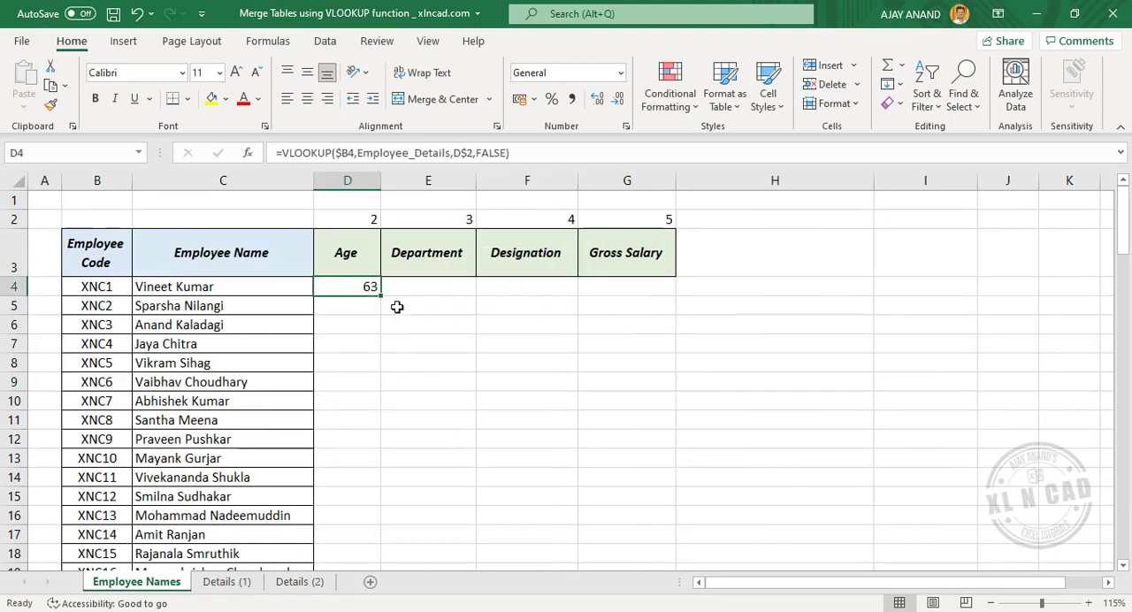
left_click_drag(380, 294, 673, 292)
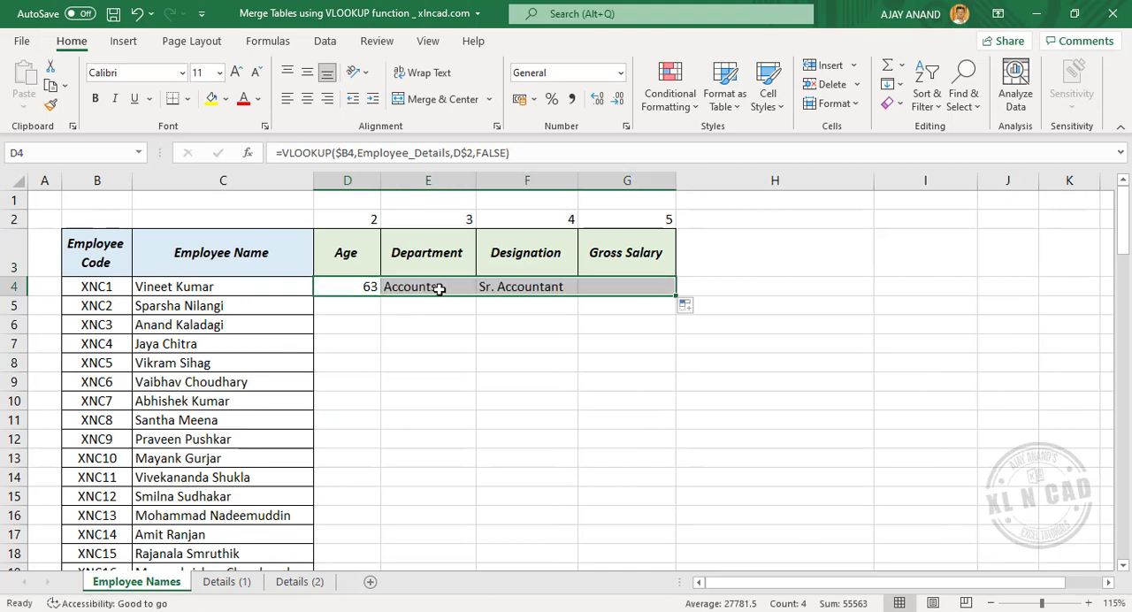
Step: Inspect the copied formulas in E4:G4 and compare their results with the first employee's record in row 9 of Details (1)
left_click(449, 286)
left_click(544, 287)
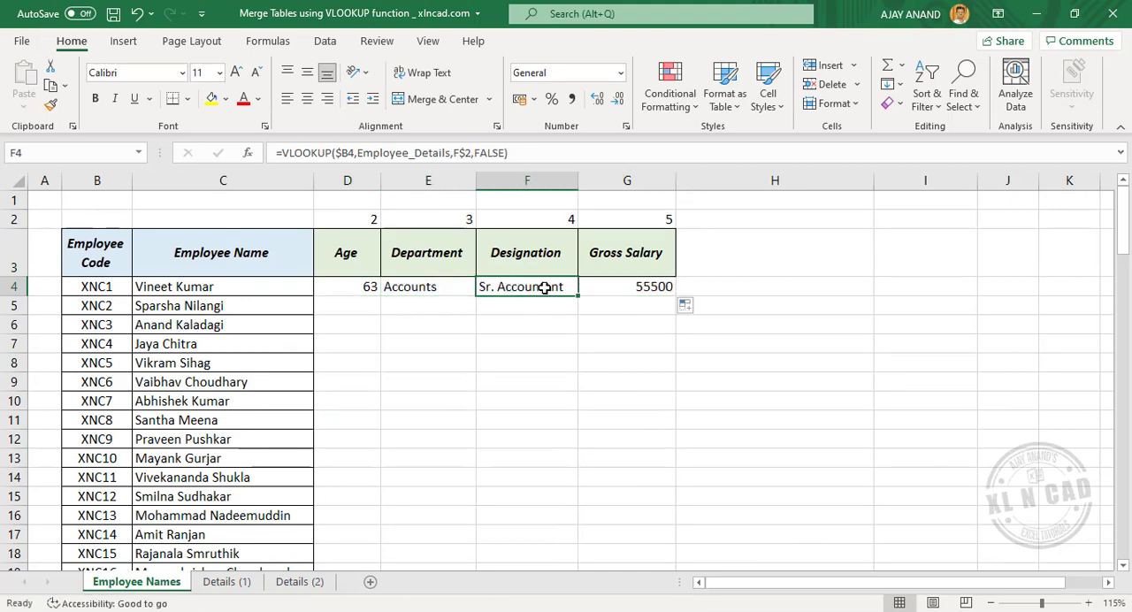
left_click(621, 287)
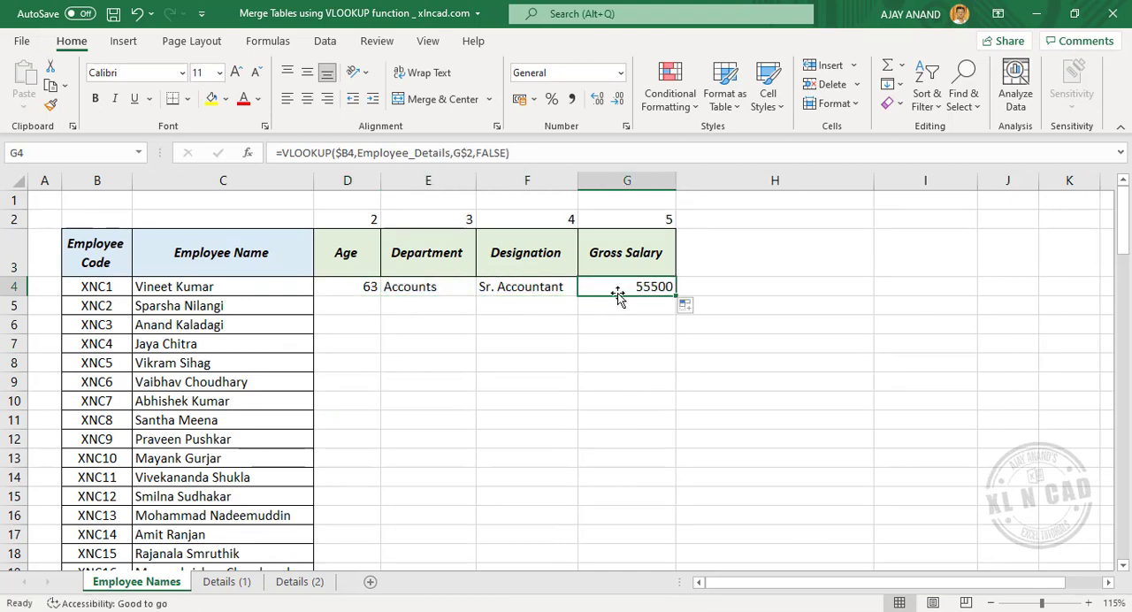
left_click(227, 581)
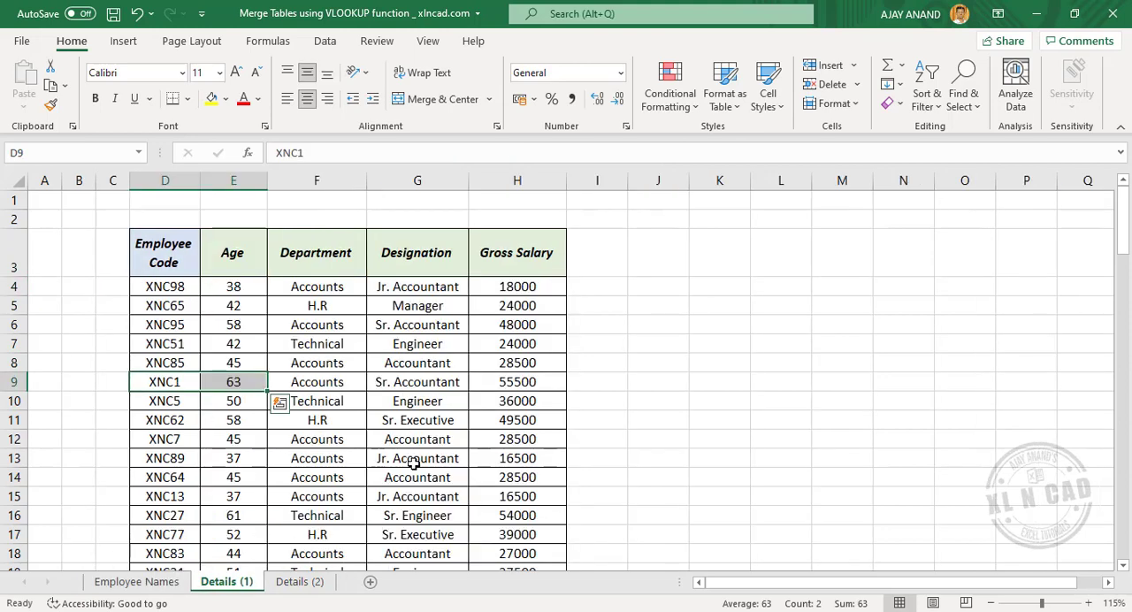
left_click(345, 386)
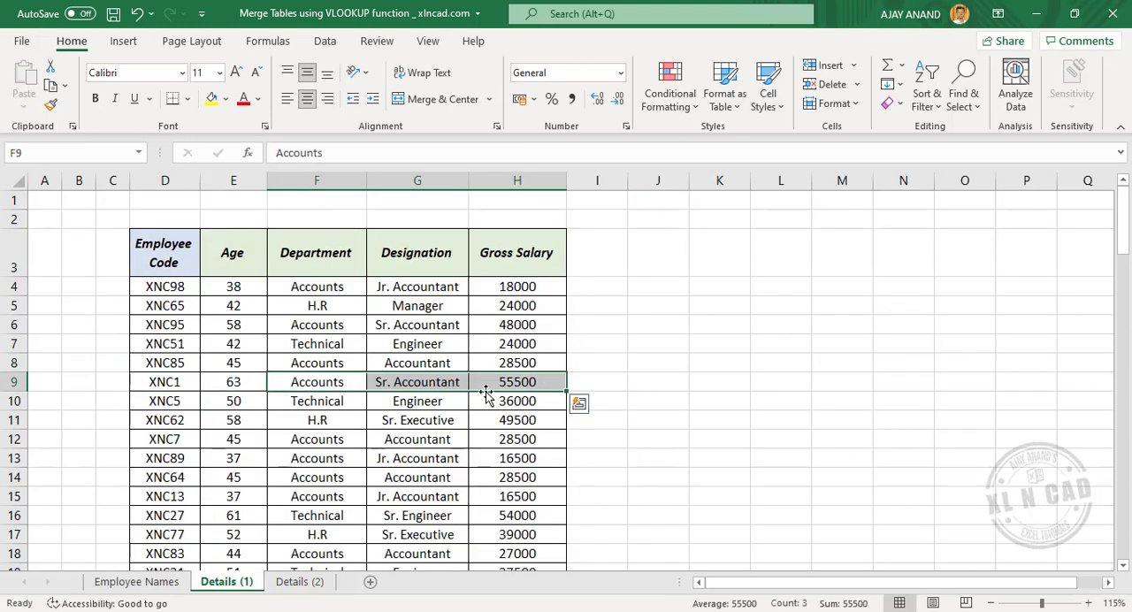
Step: Fill the D4:G4 formulas down the whole Employee Names table and apply all borders to the filled cells
left_click(151, 581)
left_click_drag(356, 292, 619, 285)
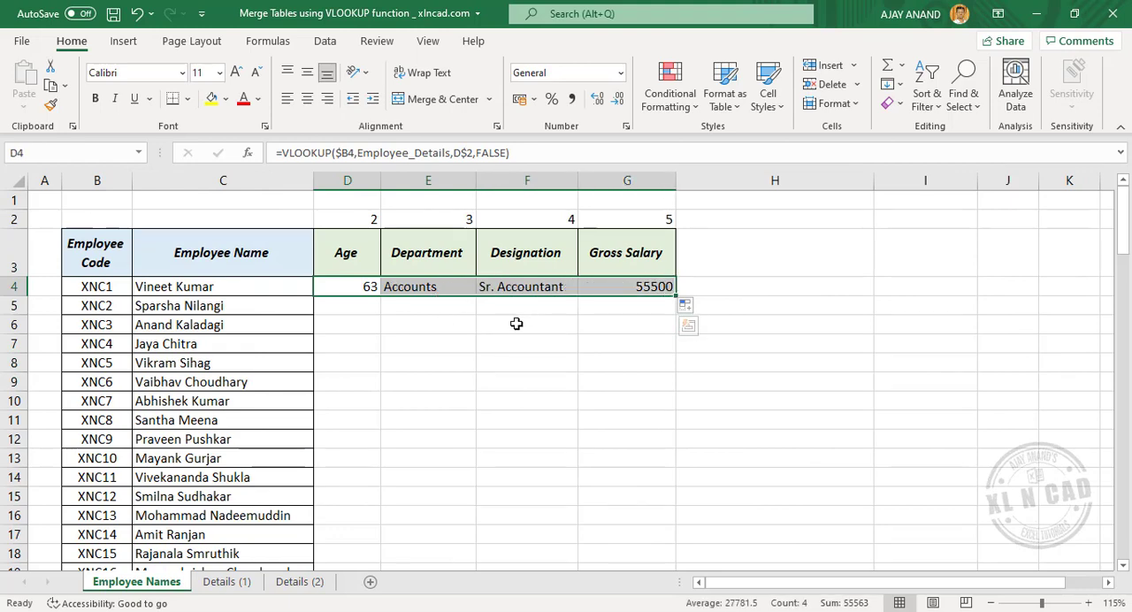
double_click(676, 294)
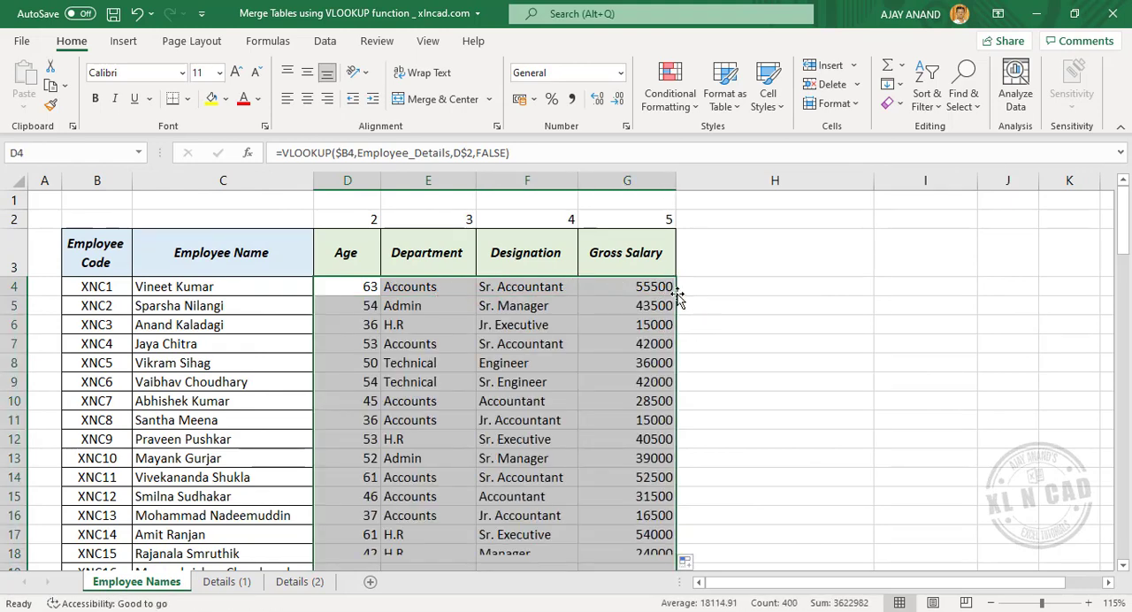
left_click(188, 99)
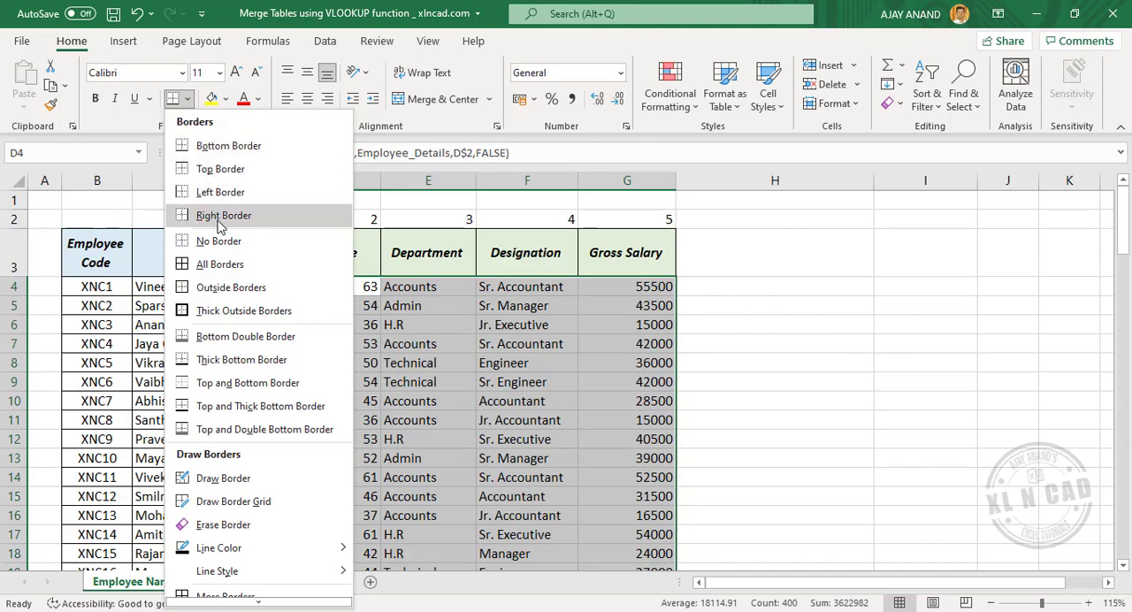
left_click(219, 265)
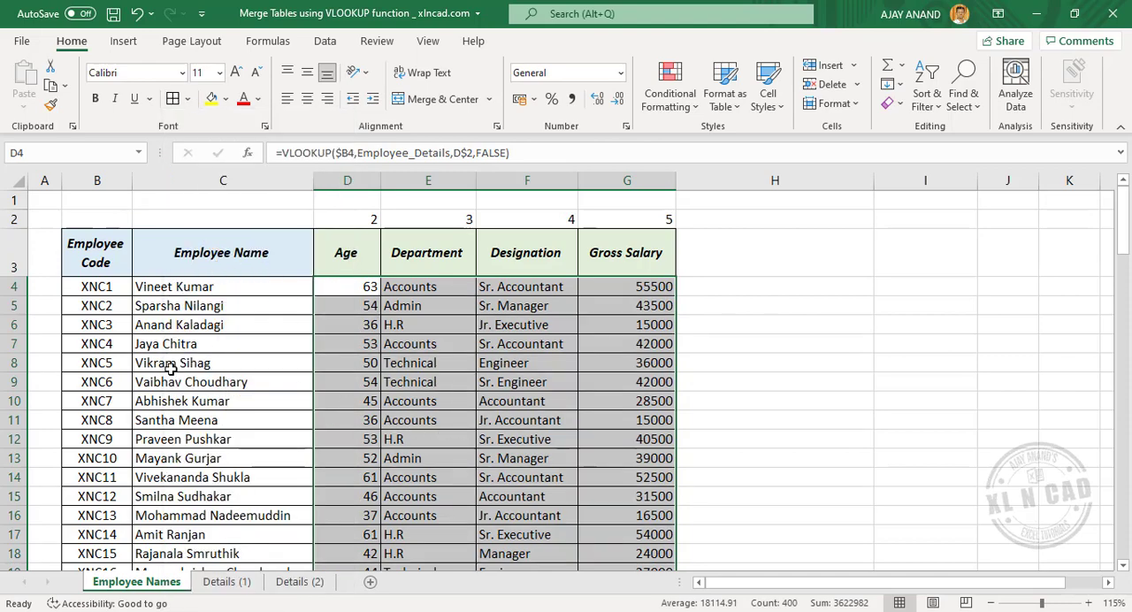
Step: Compare the merged record in row 8 of Employee Names with the same employee's record in row 10 of Details (1)
left_click_drag(99, 364, 619, 363)
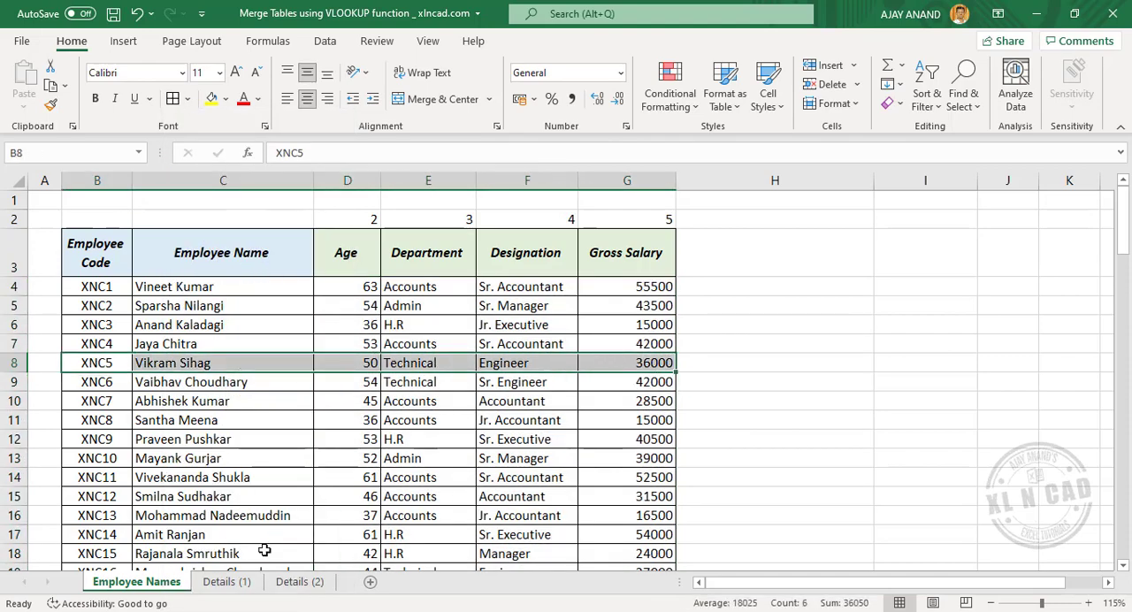
left_click(227, 581)
left_click_drag(190, 401, 518, 404)
key("ctrl+Page_Up")
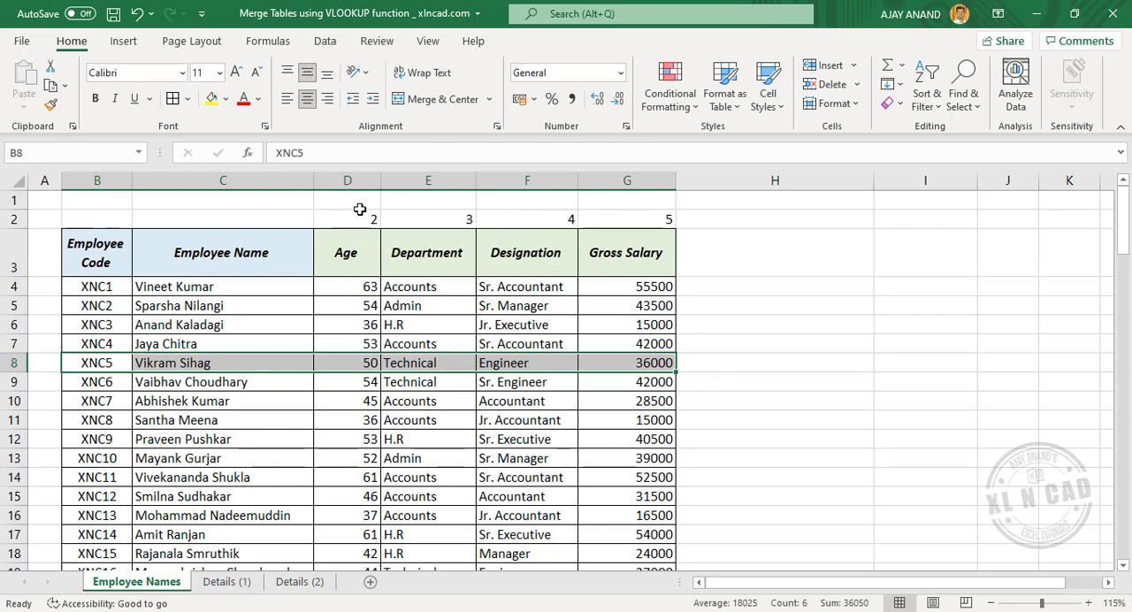
Step: Try column index number 5 in D2 above the Age header, and undo the change
left_click(354, 218)
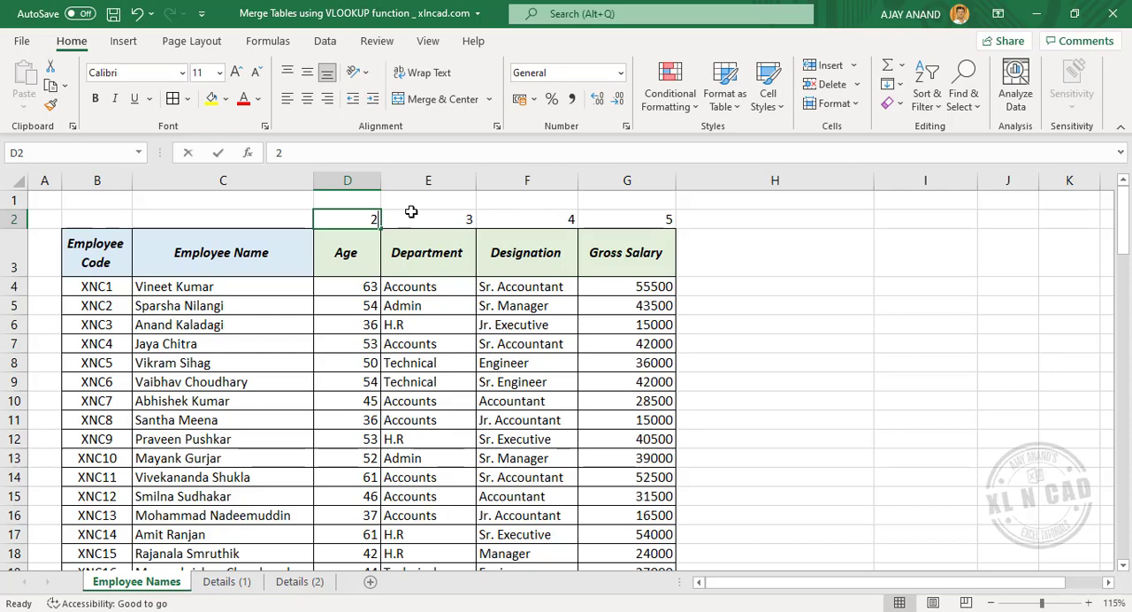
type("5")
key("Return")
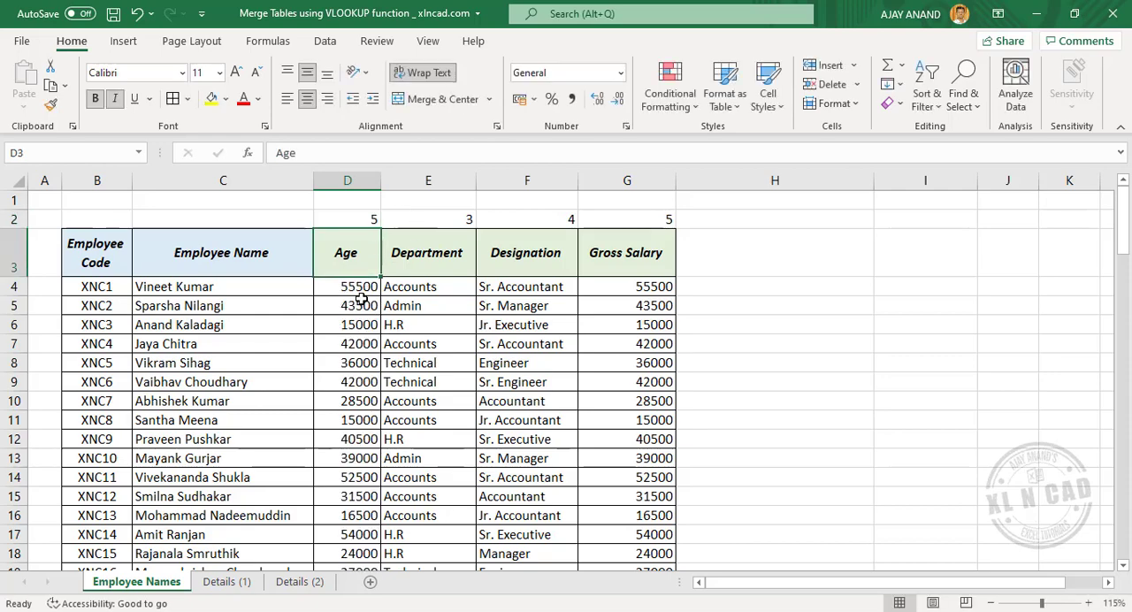
left_click(138, 13)
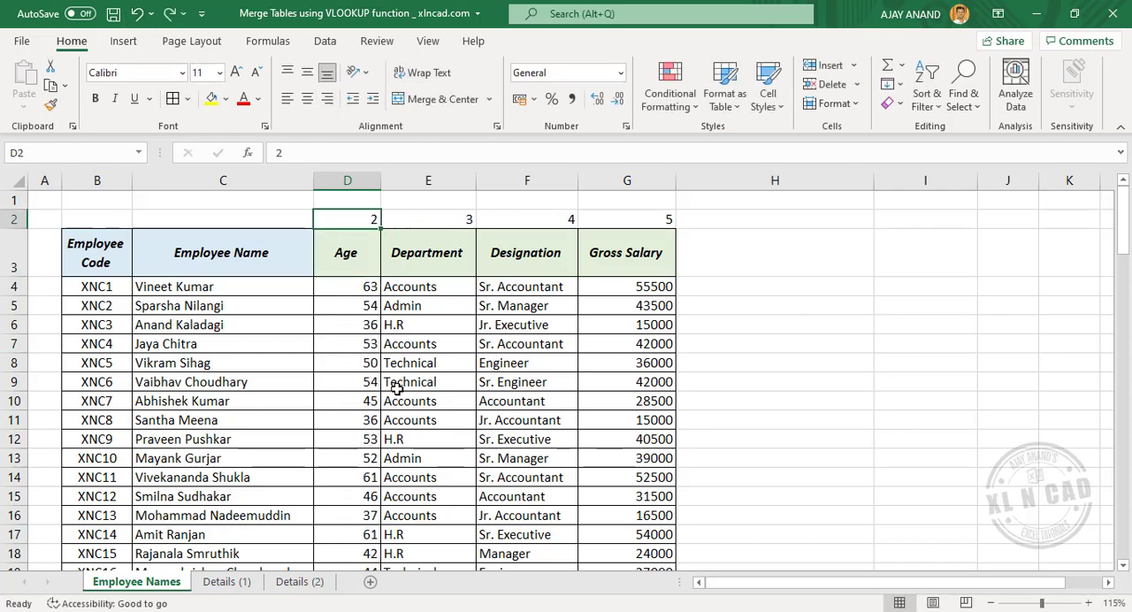
Step: Convert the VLOOKUP formulas in D4:G103 of Employee Names to static values by copying the range and pasting only values over it
left_click(360, 329)
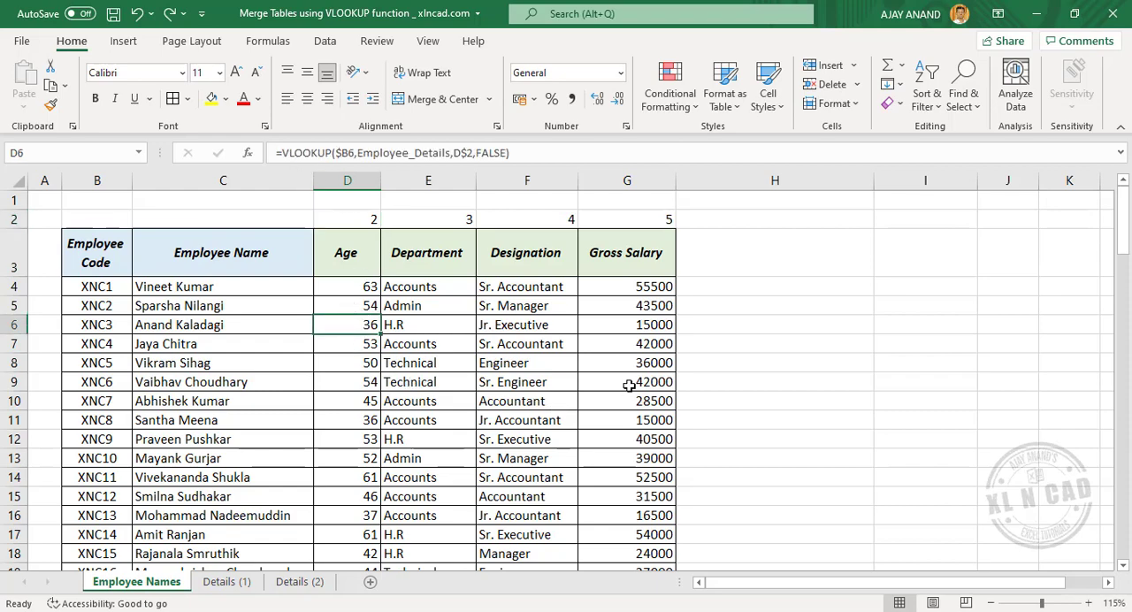
left_click(363, 286)
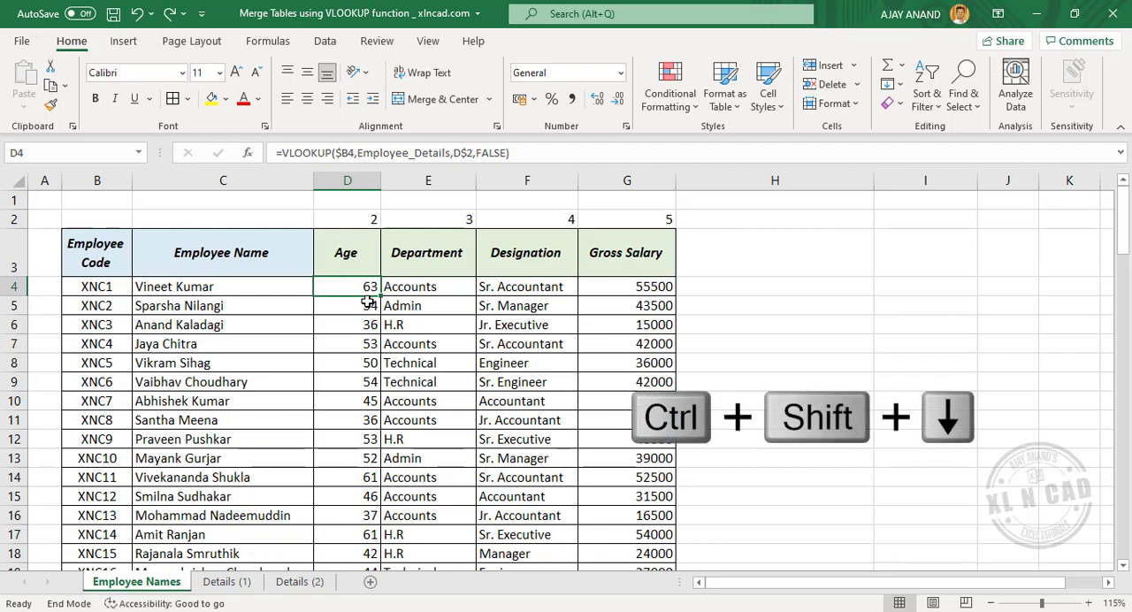
key("ctrl+shift+Down")
key("shift+Right")
key("shift+Right")
key("shift+Right")
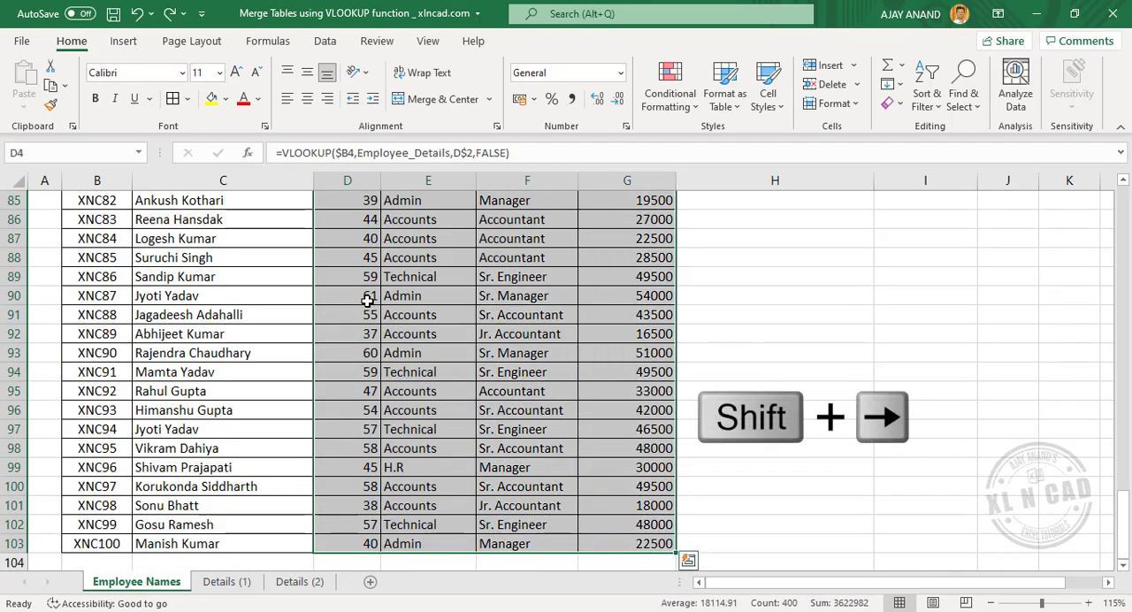
scroll(367, 301, "up", 20)
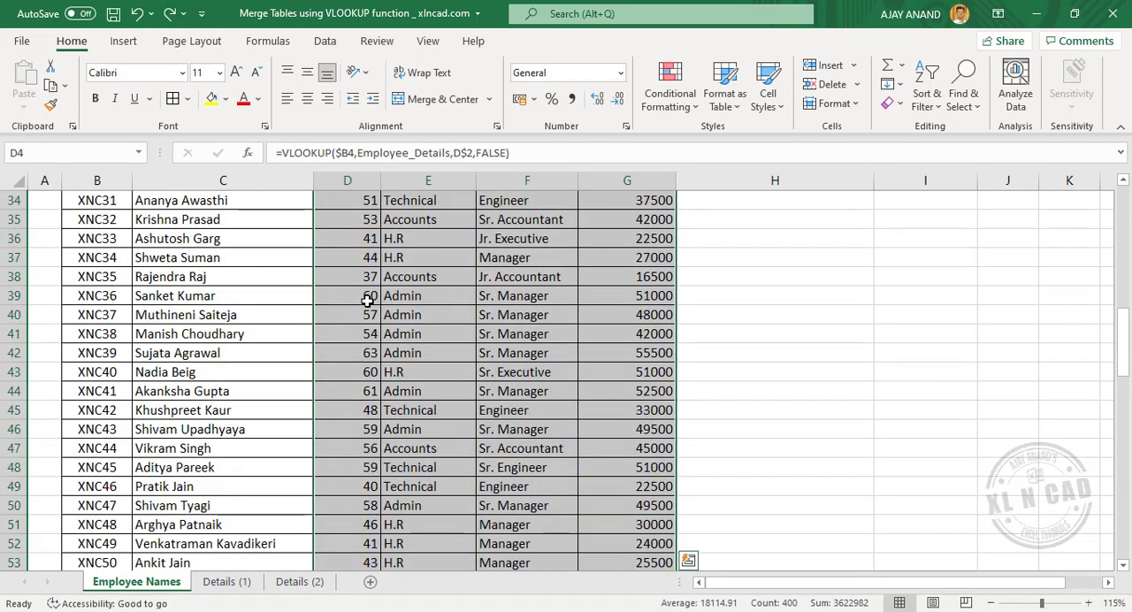
key("ctrl+c")
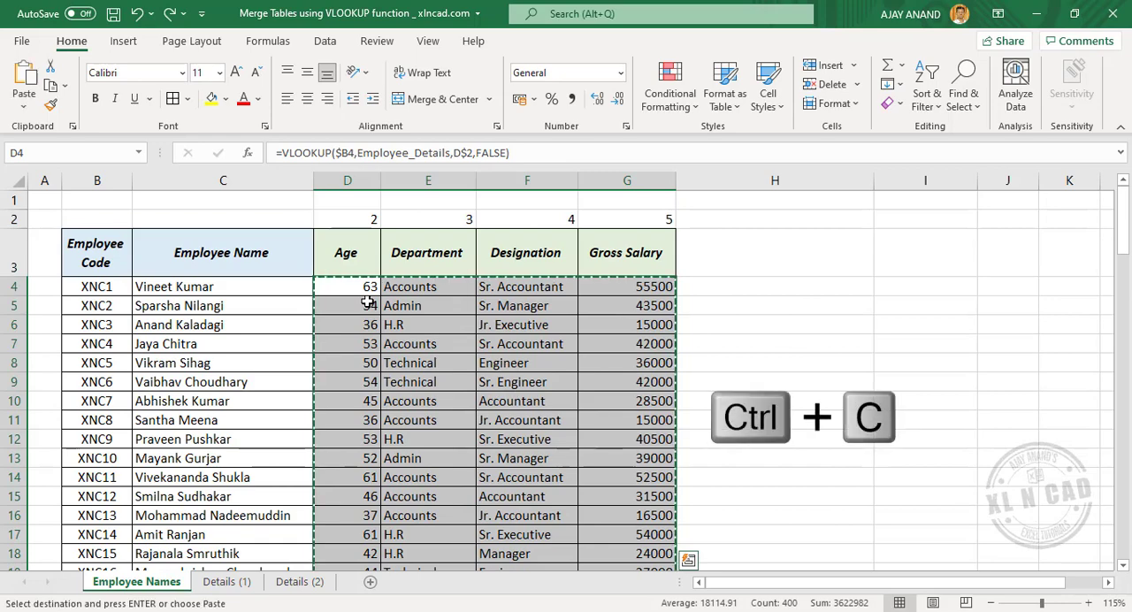
right_click(354, 286)
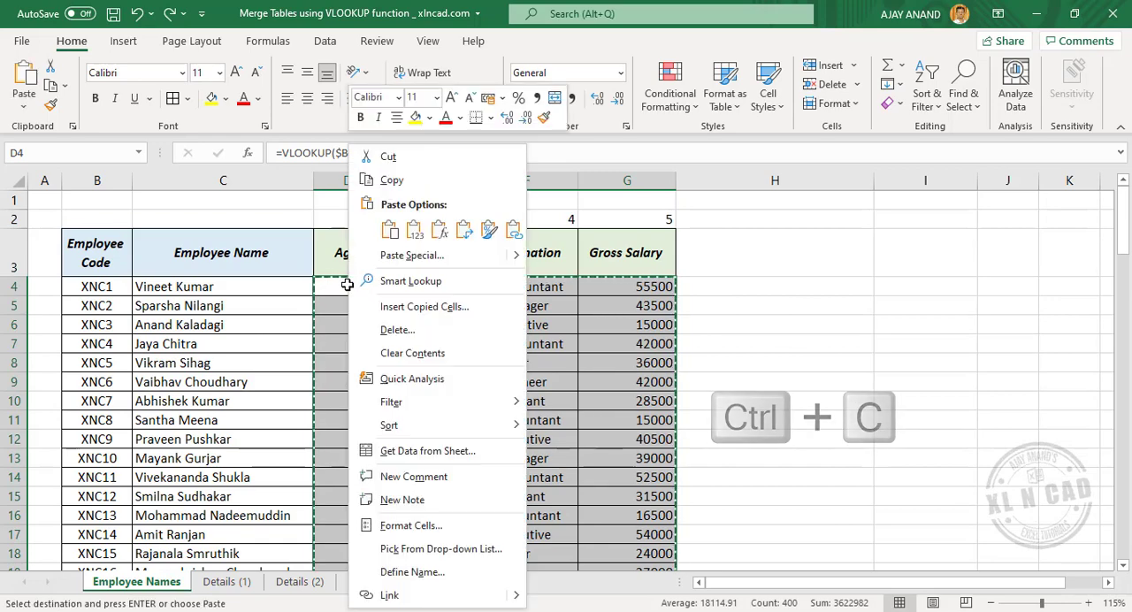
left_click(434, 256)
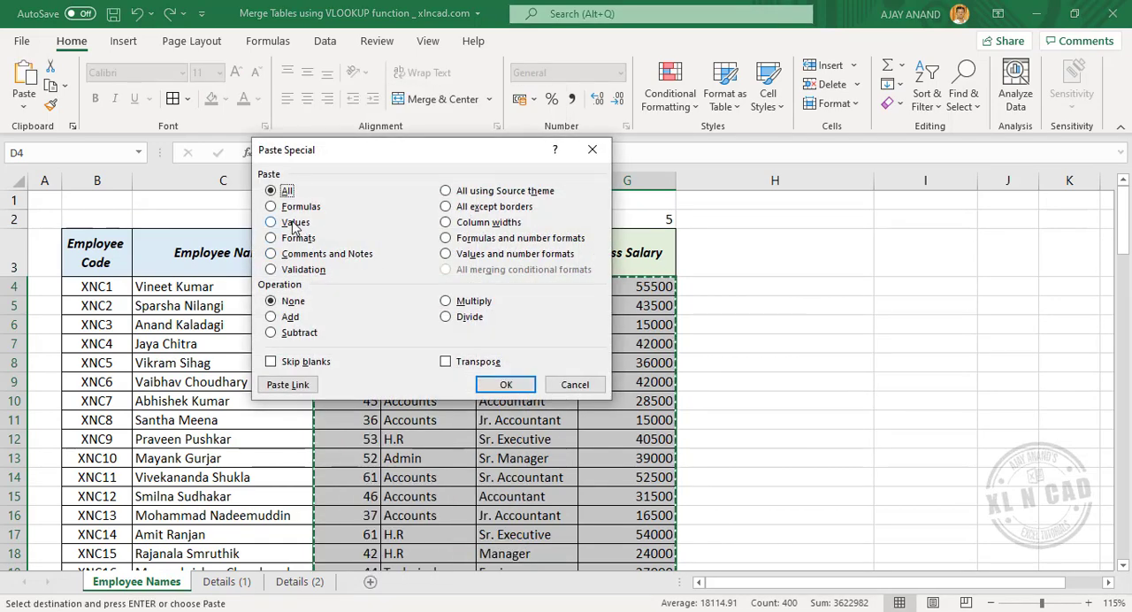
left_click(294, 222)
left_click(505, 384)
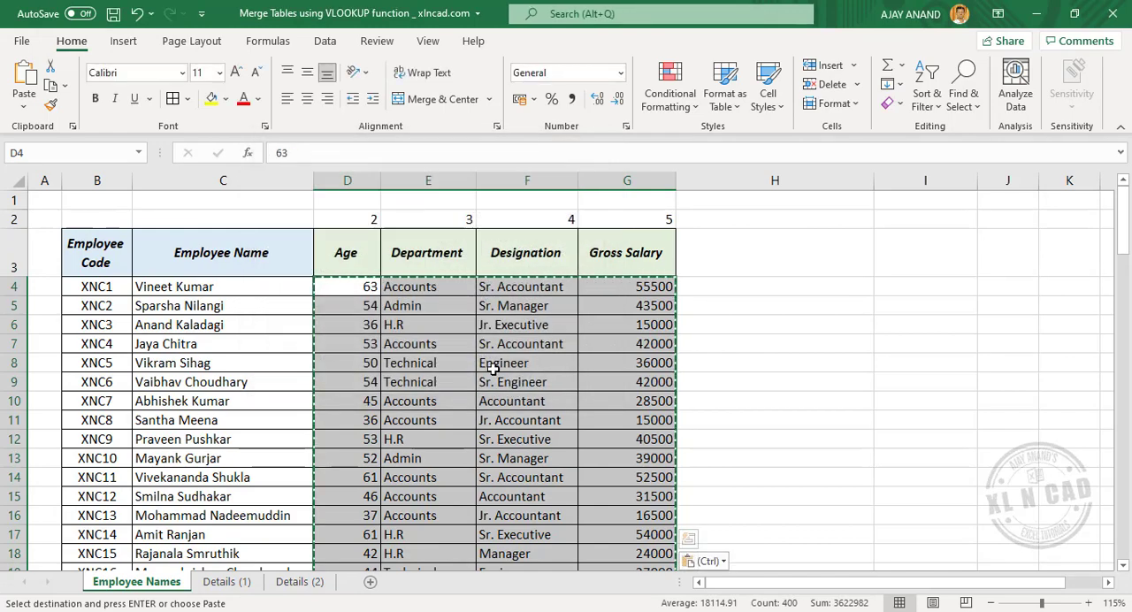
left_click(439, 359)
left_click(543, 493)
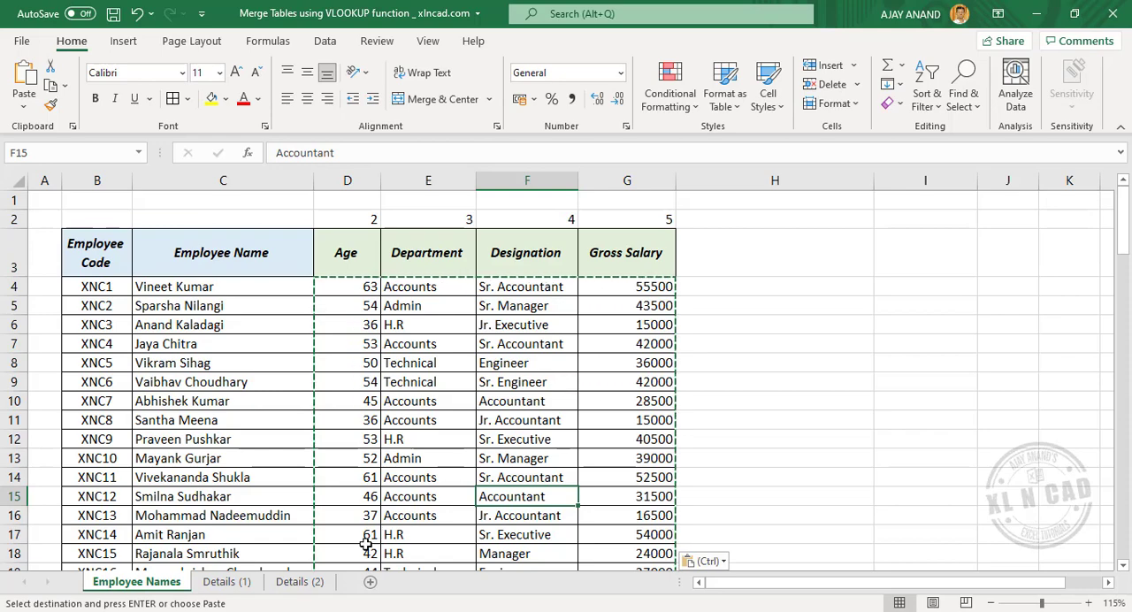
Step: Name the range C4:E103 on the Details (2) sheet Contact, leaving out the header row
left_click(294, 582)
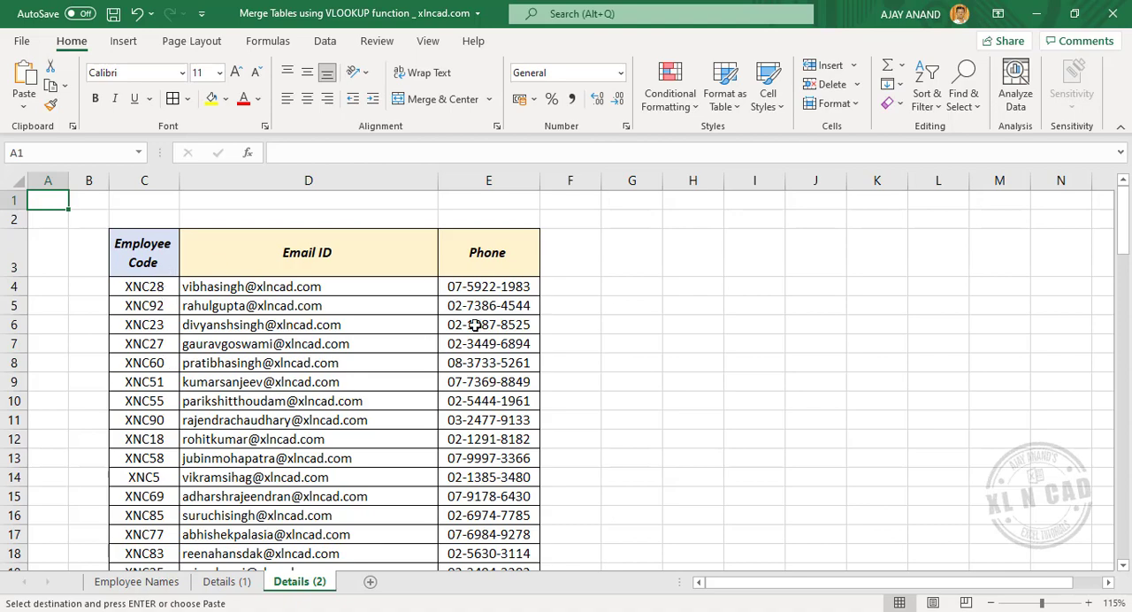
left_click(159, 287)
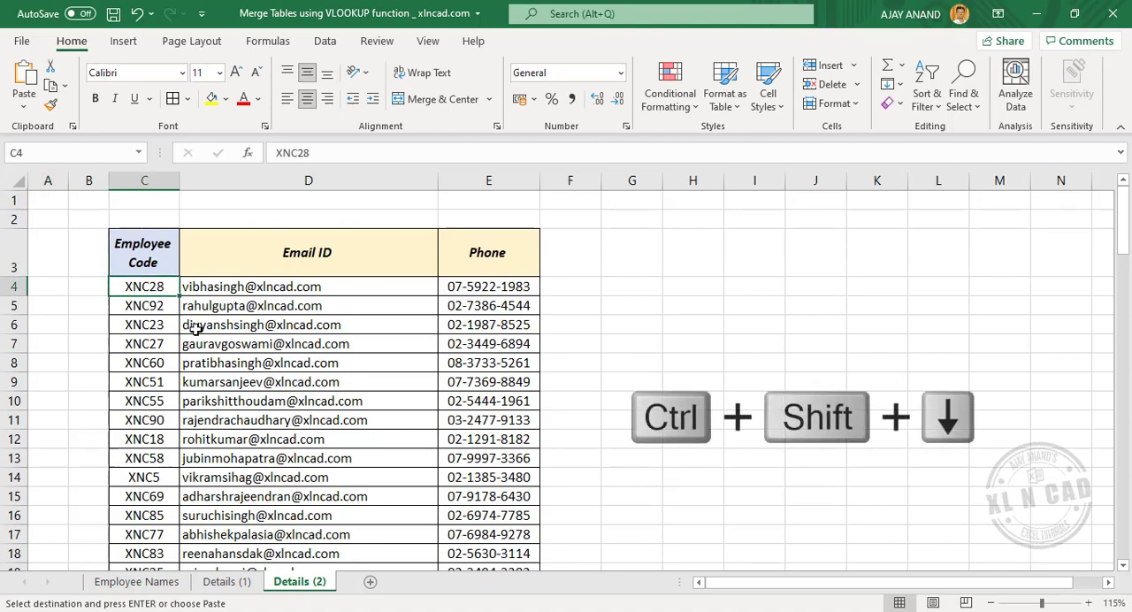
key("ctrl+shift+Down")
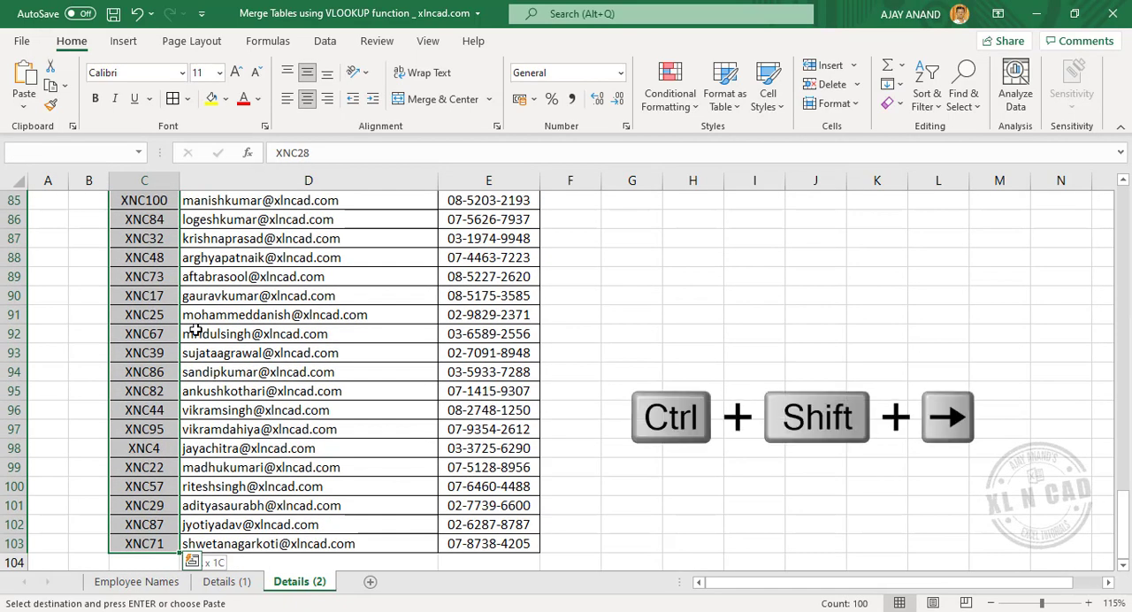
key("ctrl+shift+Right")
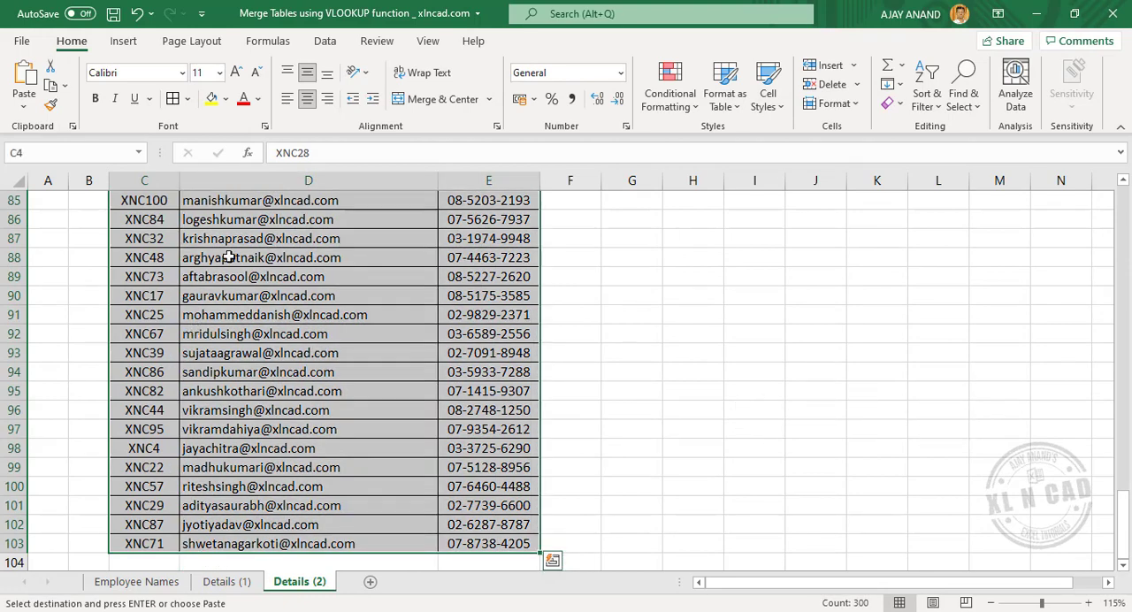
left_click(84, 157)
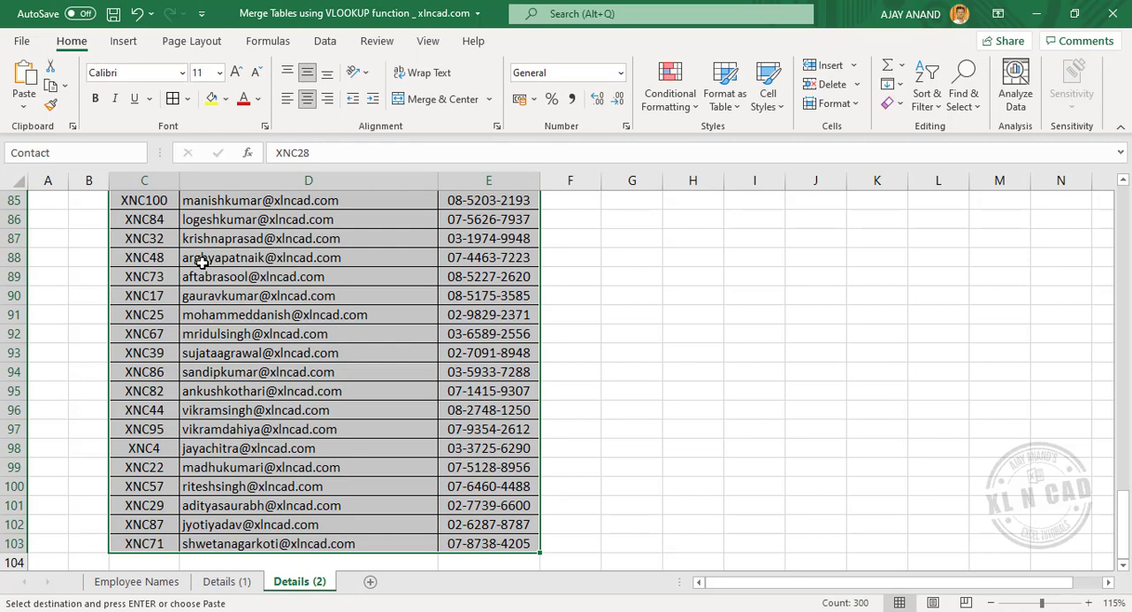
key("Return")
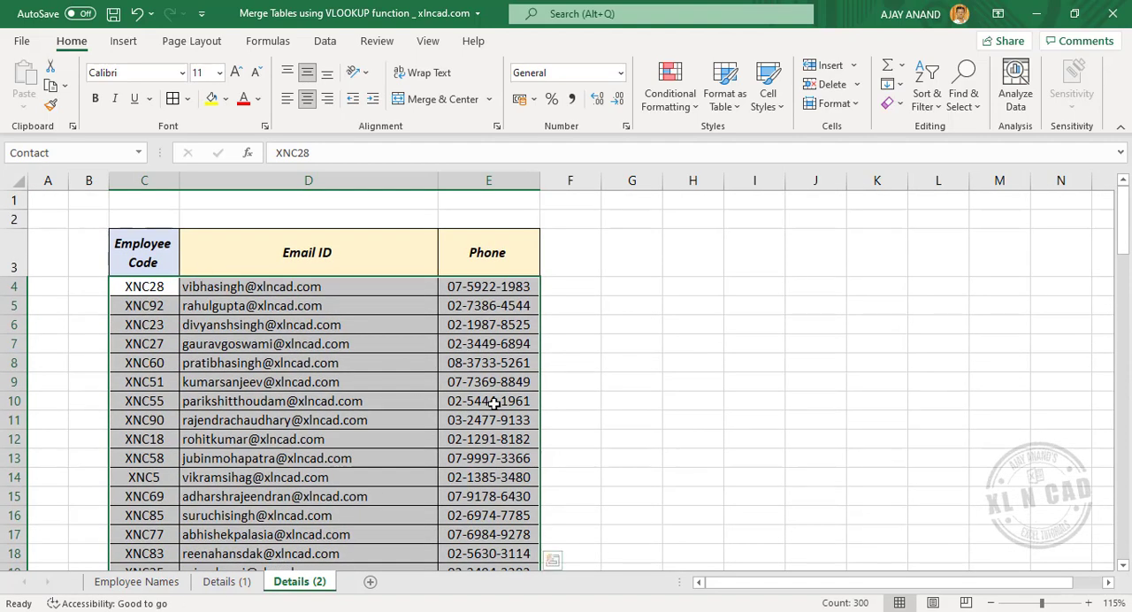
Step: Copy the Email ID and Phone headers from Details (2) into H3:I3 of the Employee Names sheet
left_click_drag(361, 253, 470, 254)
right_click(378, 246)
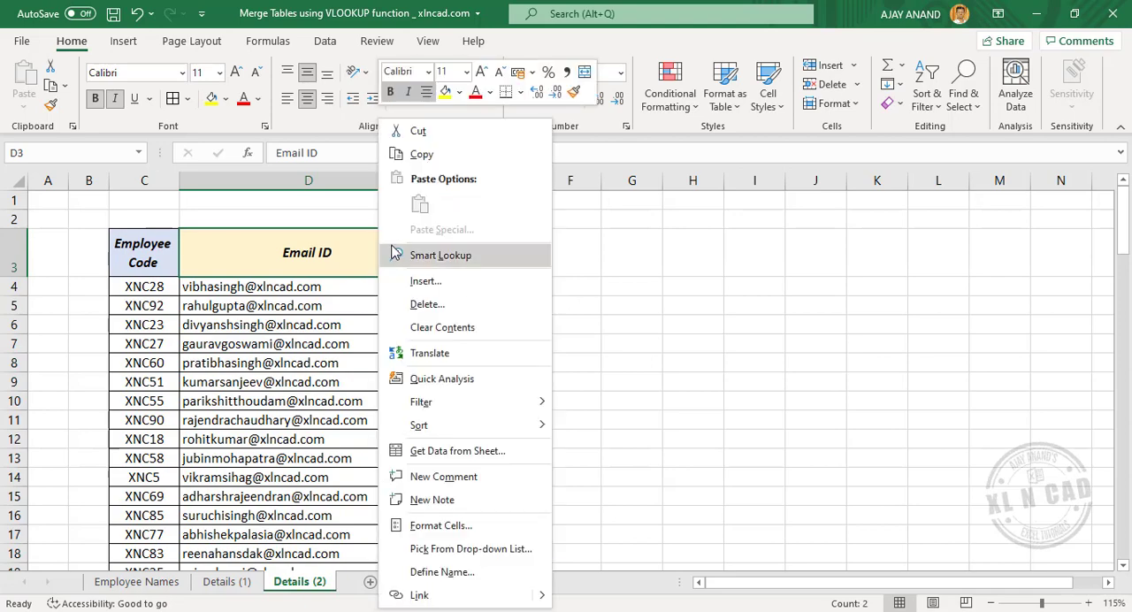
left_click(443, 162)
left_click(136, 582)
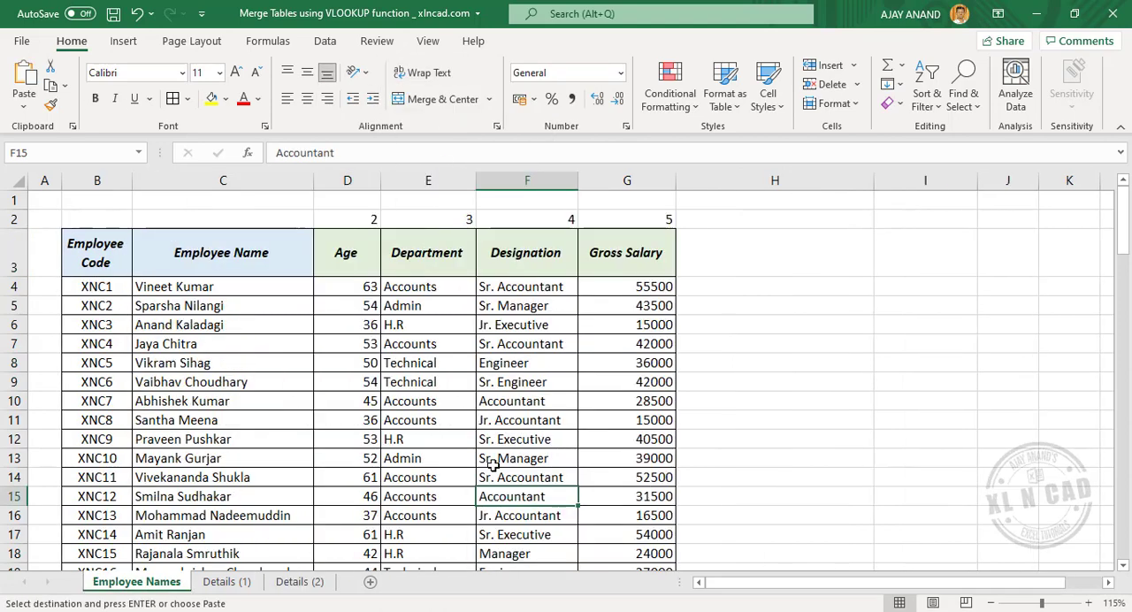
left_click(712, 261)
right_click(717, 255)
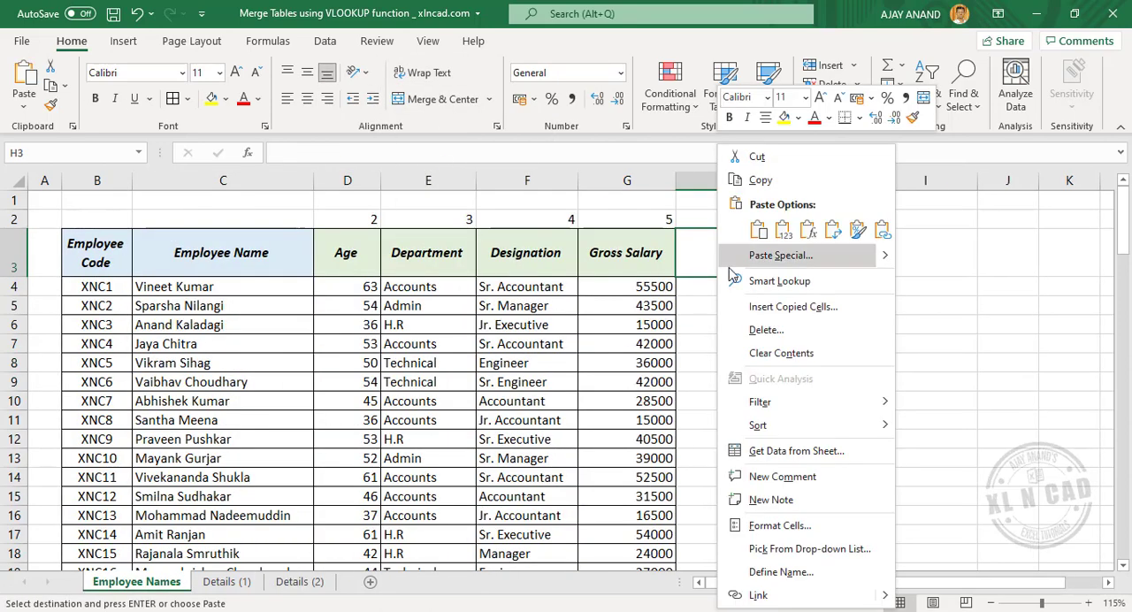
left_click(758, 223)
Step: Enter column index numbers 2 in H2 above Email ID and 3 in I2 above Phone
left_click(763, 220)
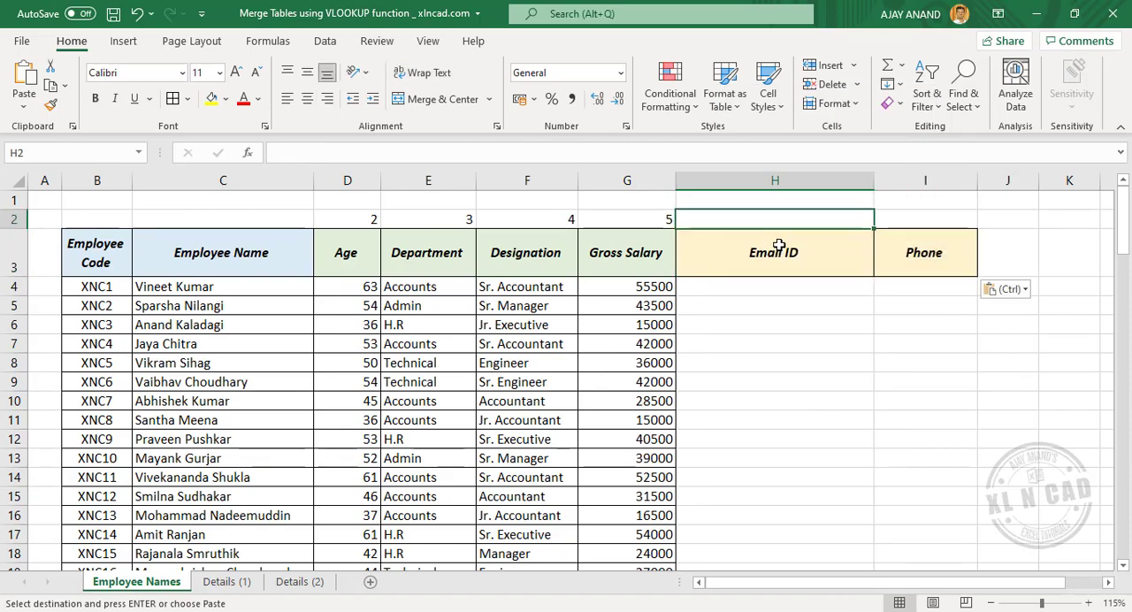
type("2")
key("Tab")
type("3")
key("Return")
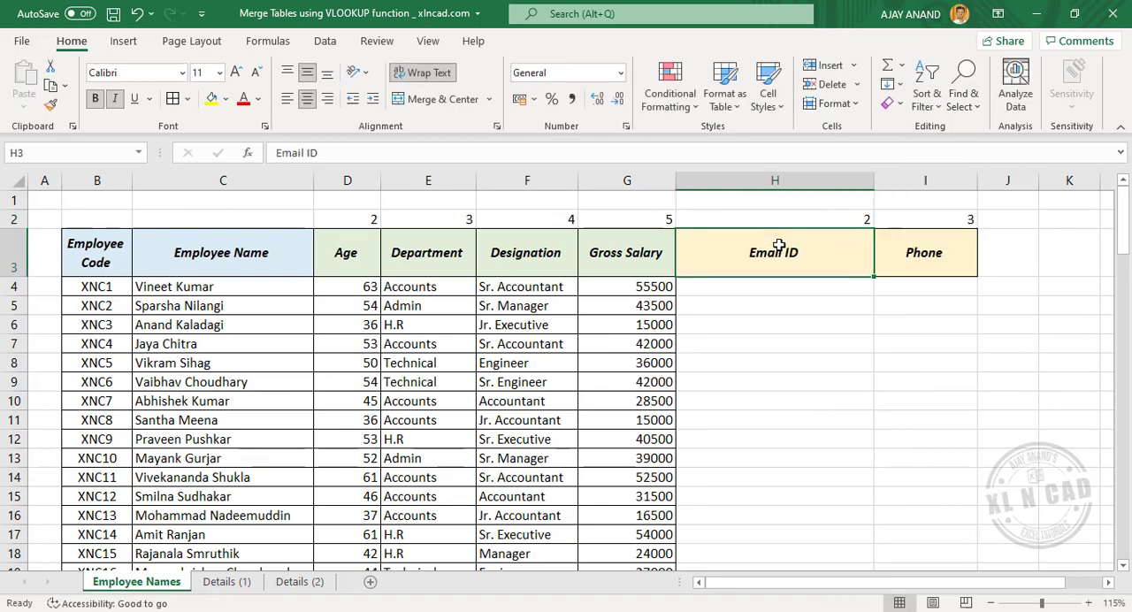
Step: Start a VLOOKUP formula in H4 with the column-locked employee code $B4 as the lookup value
left_click(737, 287)
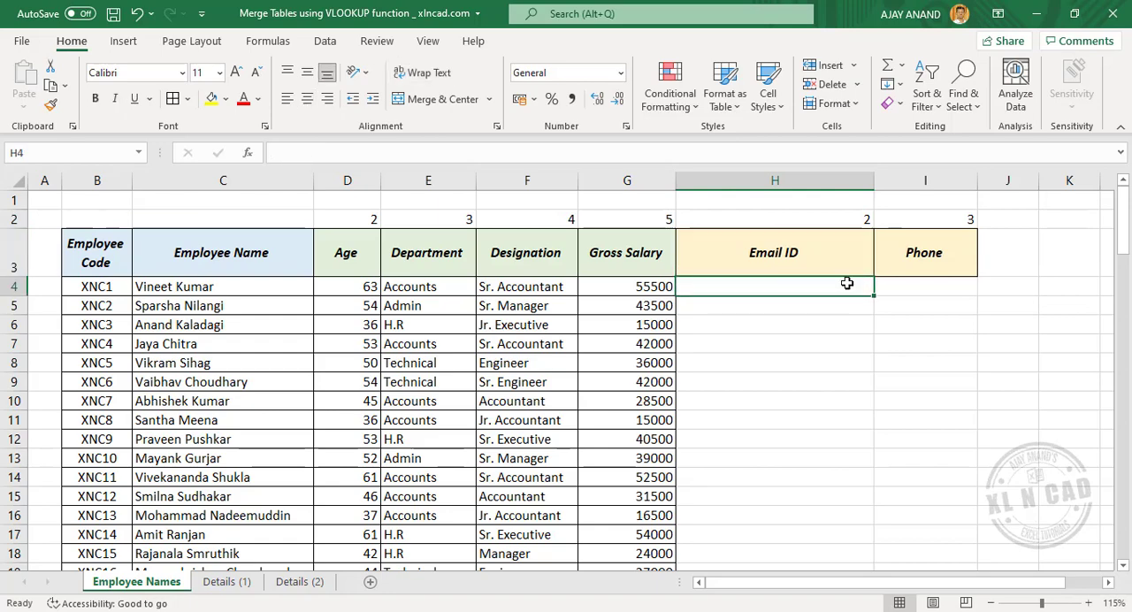
left_click(320, 152)
type("=")
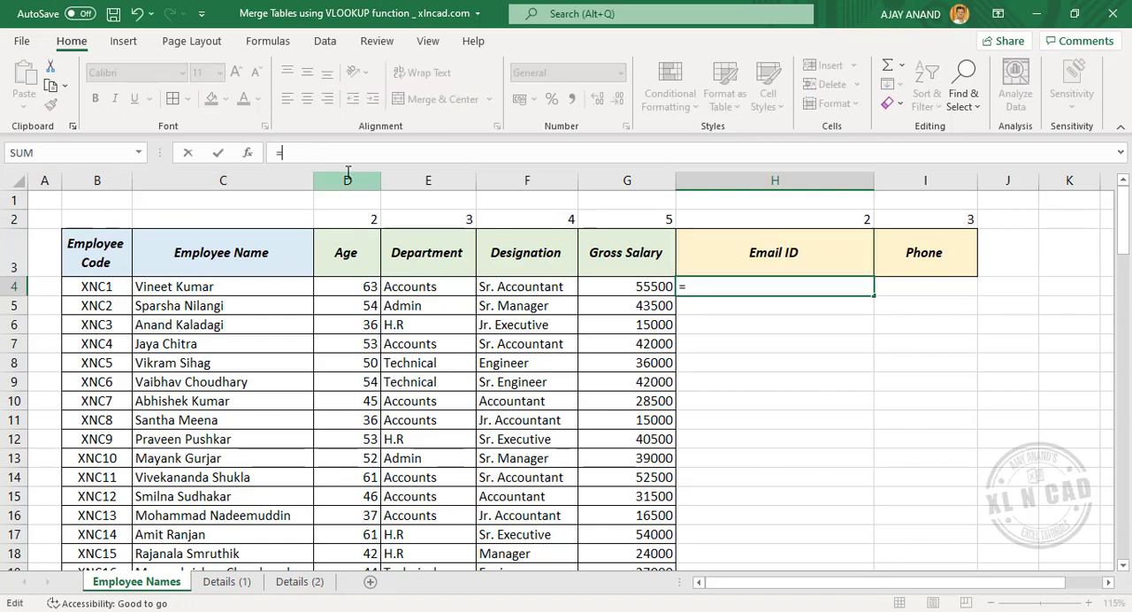
type("VLO")
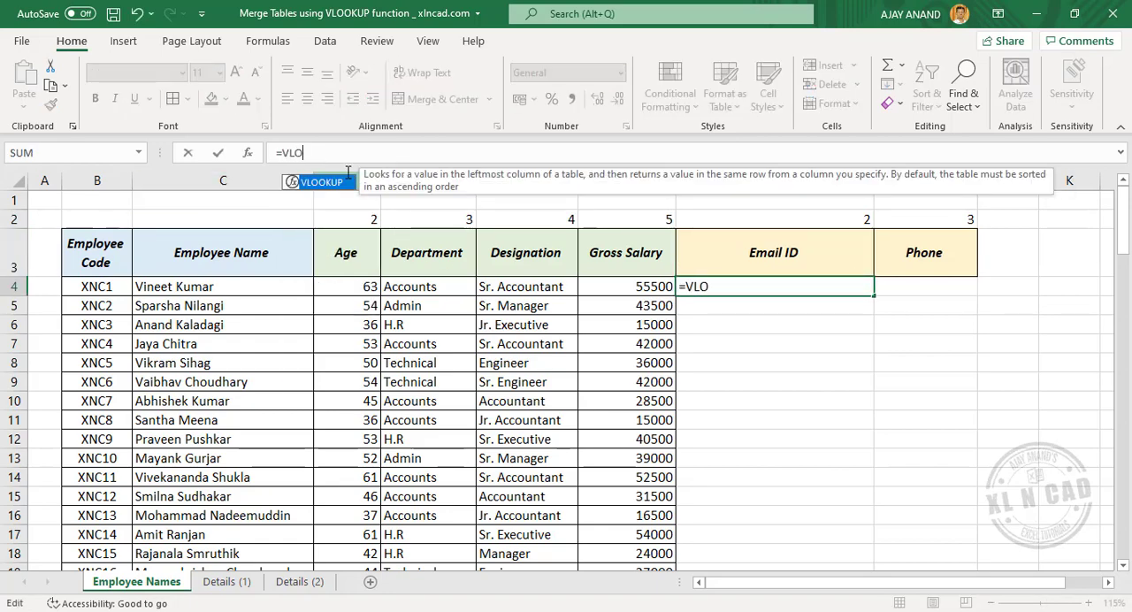
key("Tab")
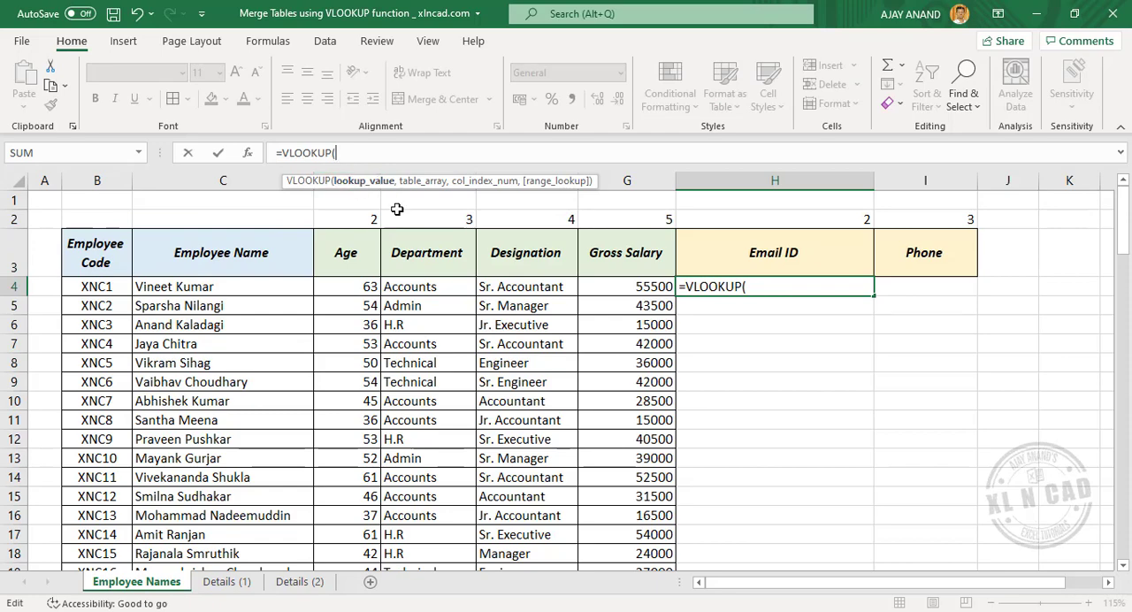
left_click(110, 286)
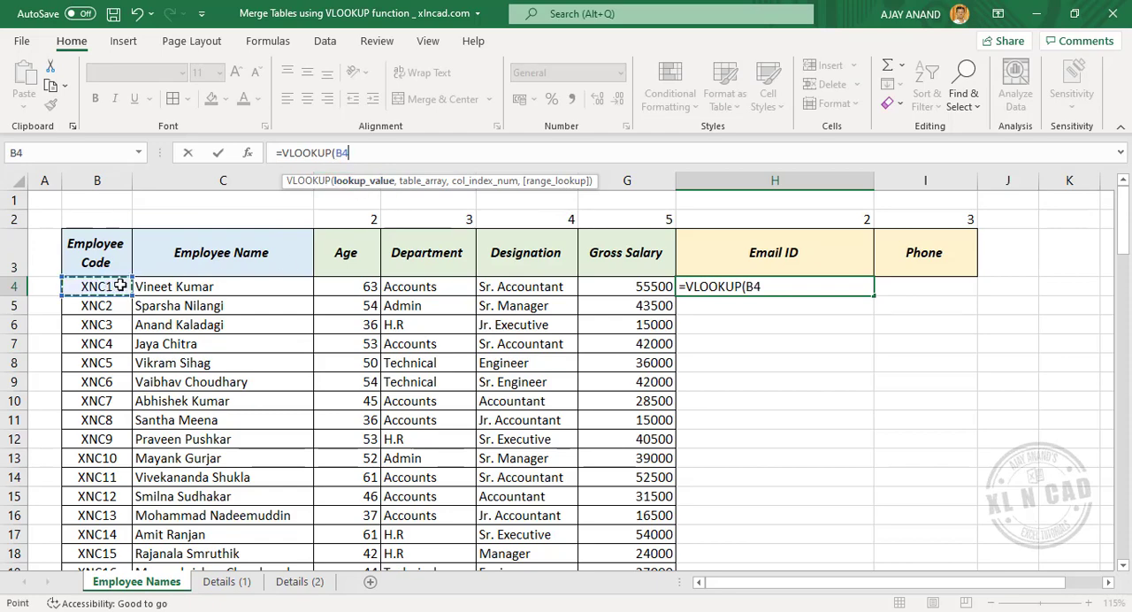
left_click(336, 153)
type("$B4")
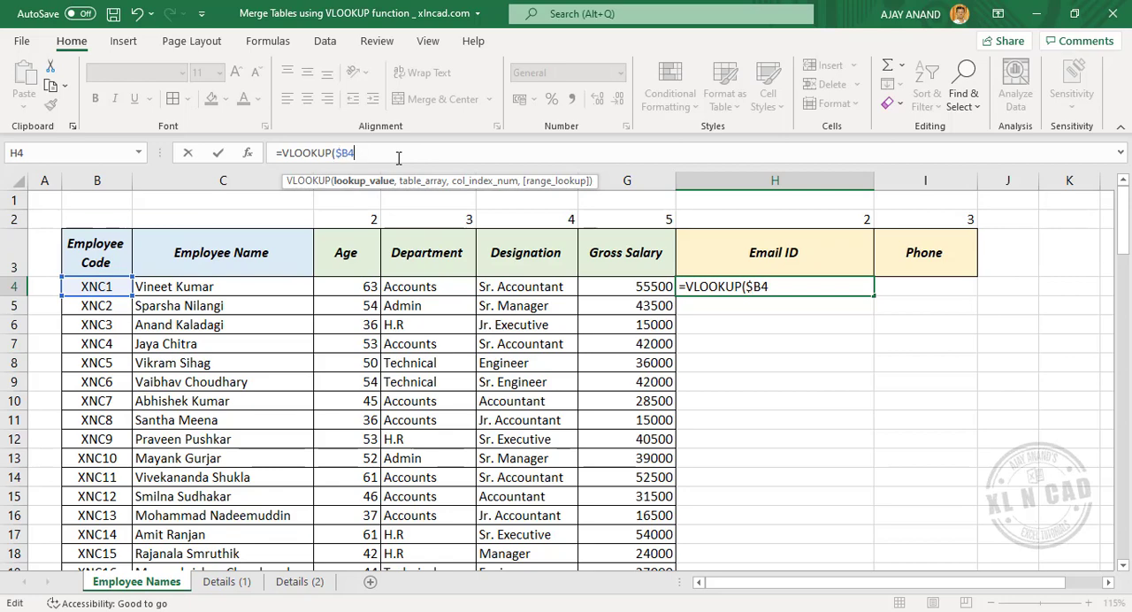
type(",")
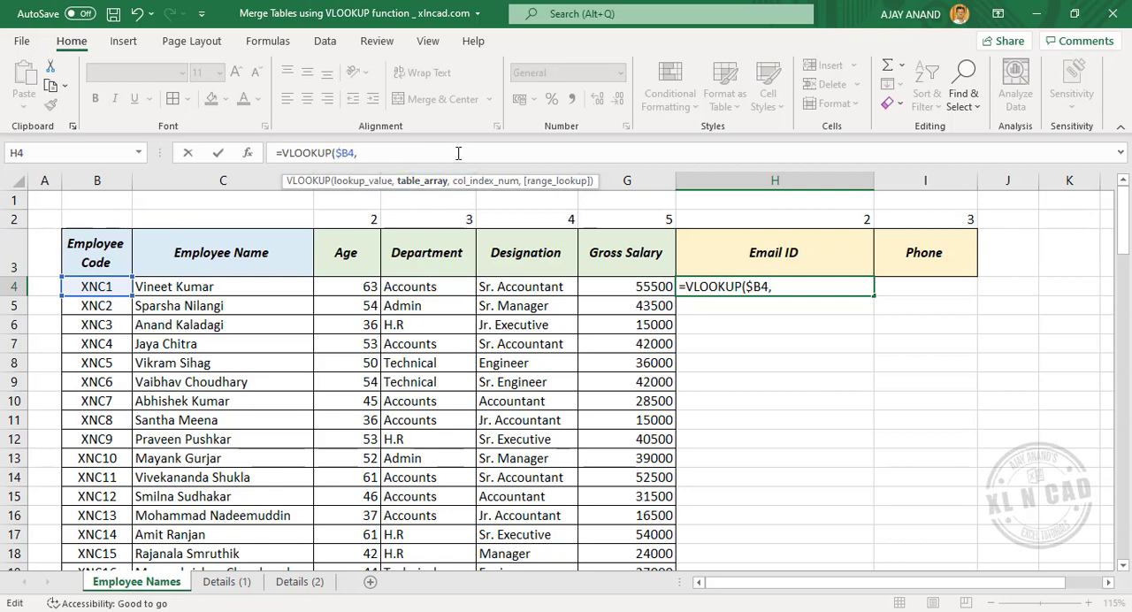
type("Con")
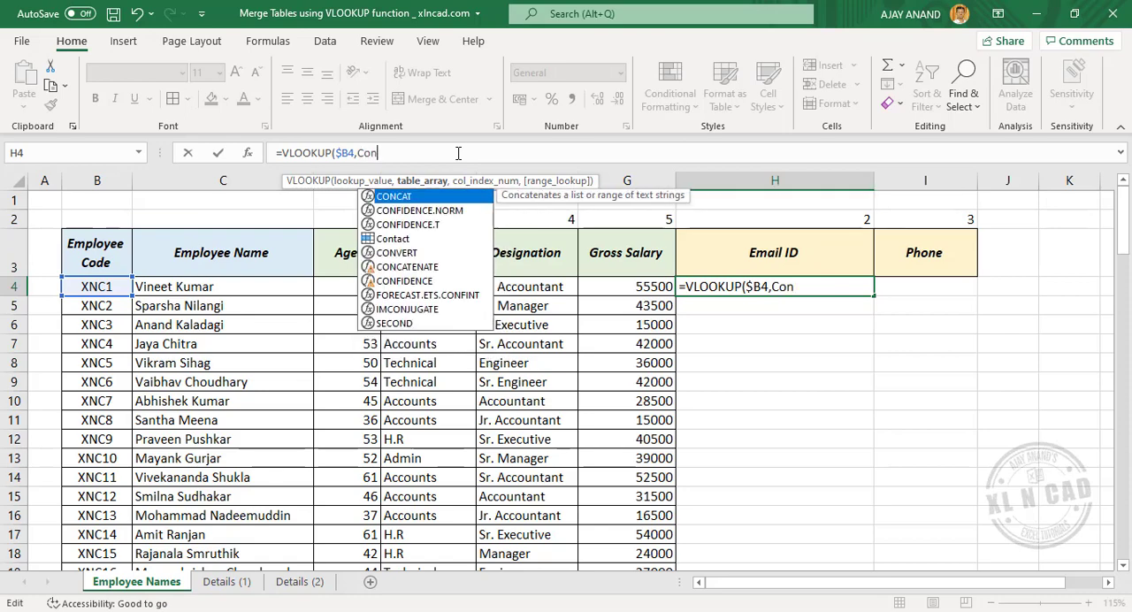
Step: Complete the H4 formula with the named range Contact, the row-locked column index H$2 and FALSE for an exact match
double_click(433, 238)
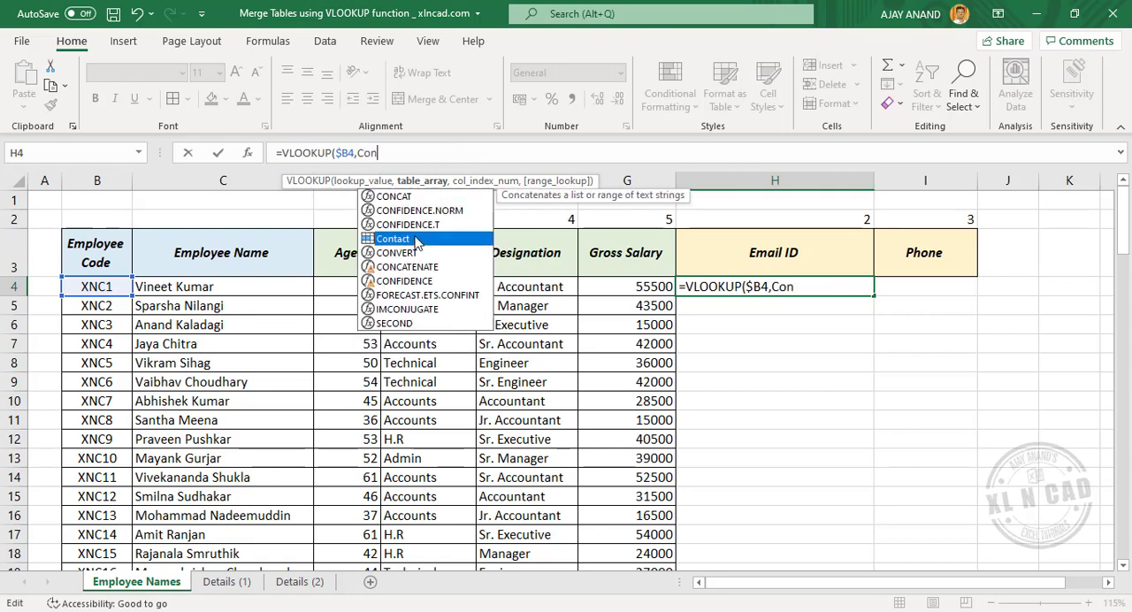
type(",")
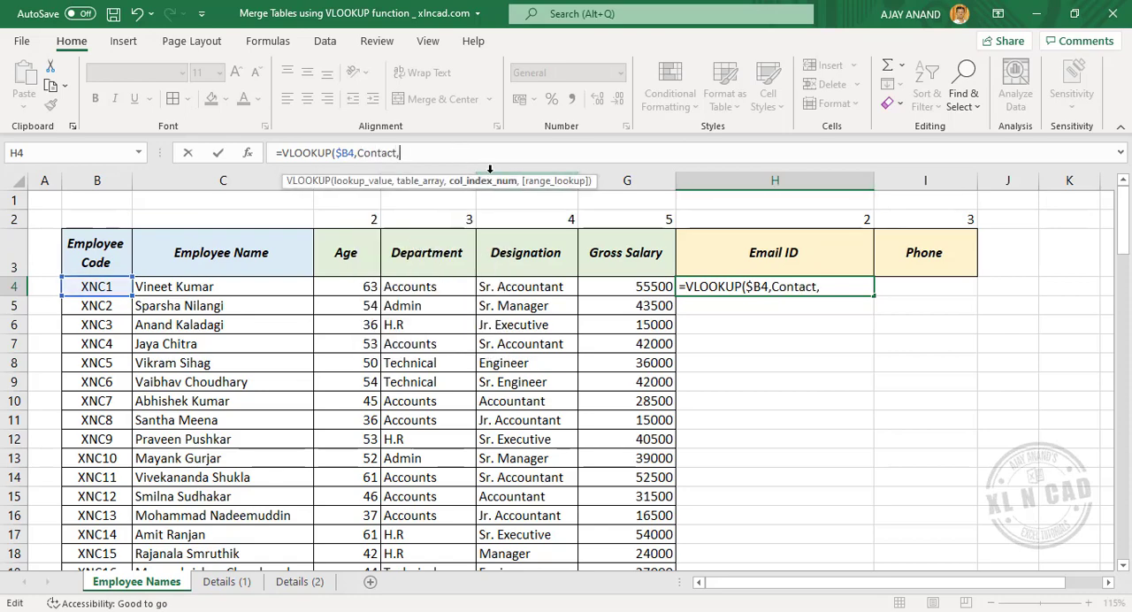
left_click(810, 223)
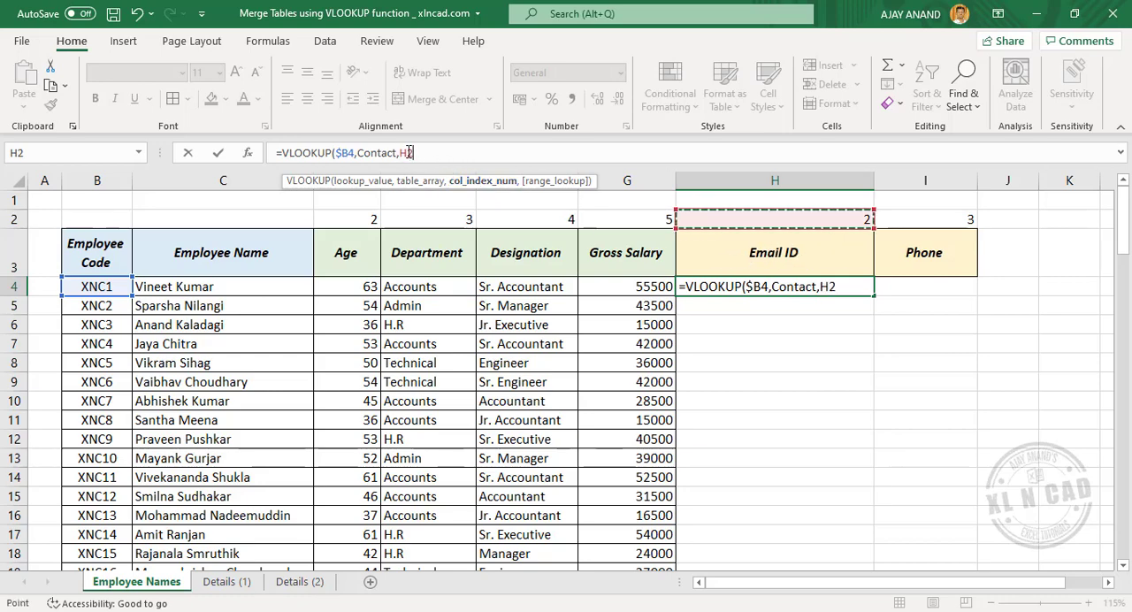
left_click(471, 154)
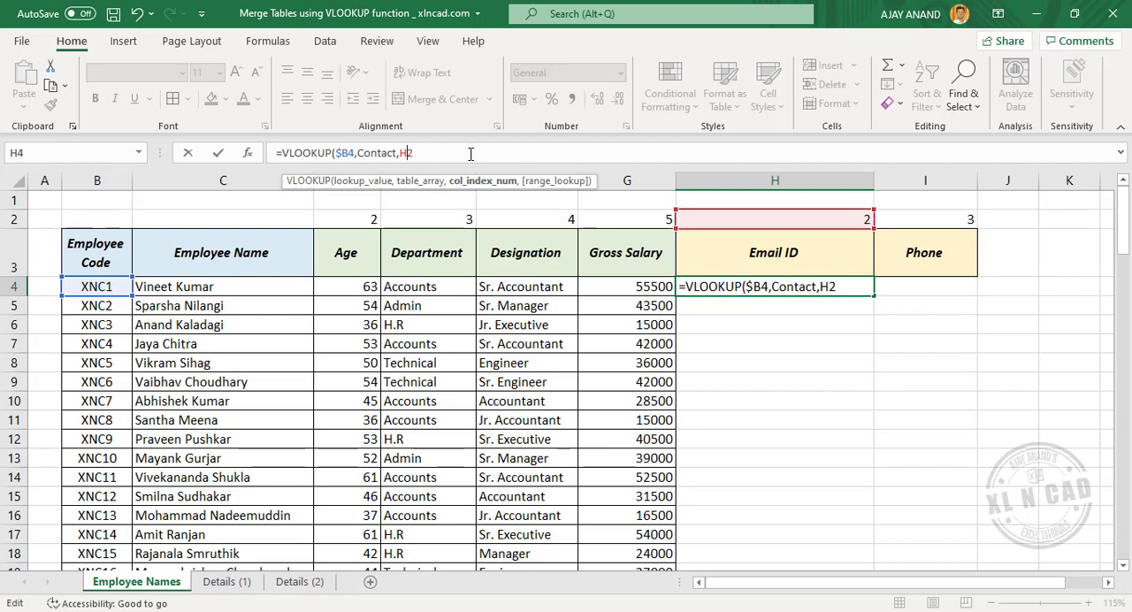
type(",")
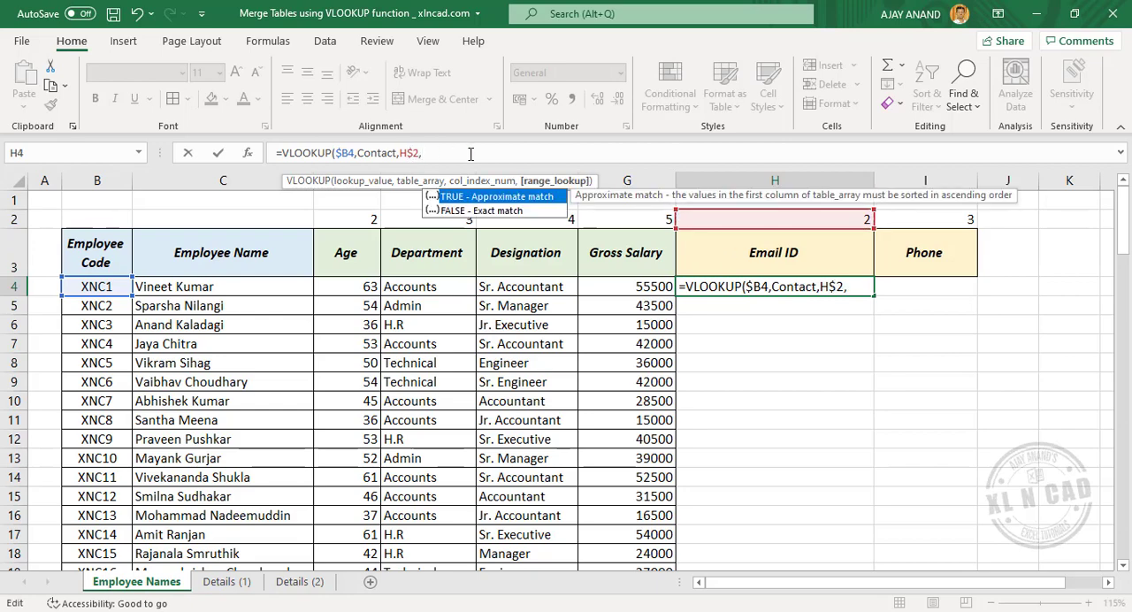
double_click(495, 210)
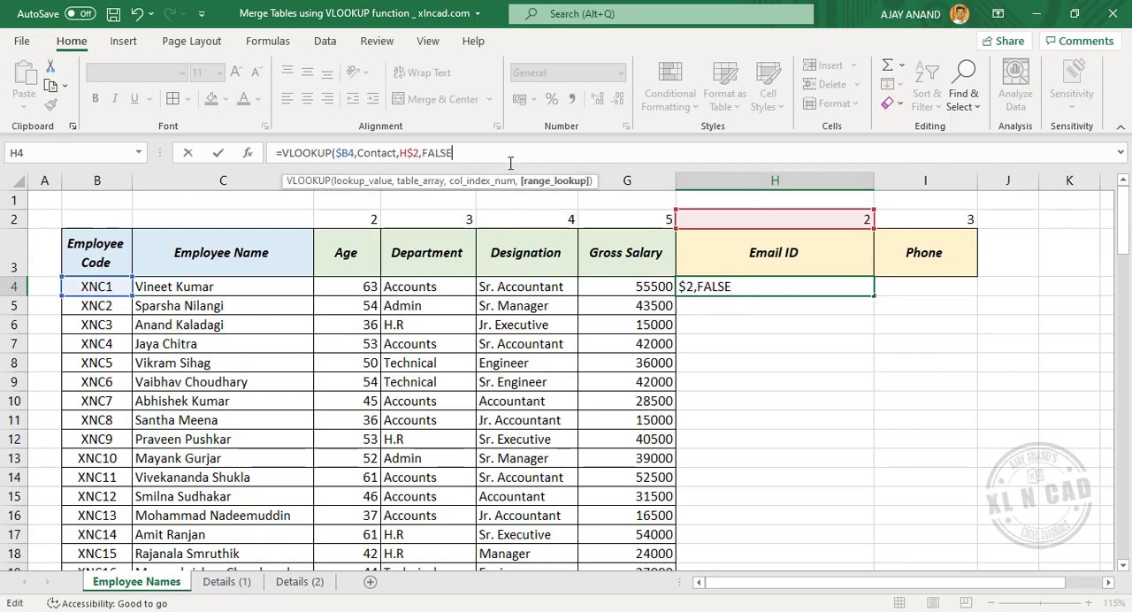
key("Return")
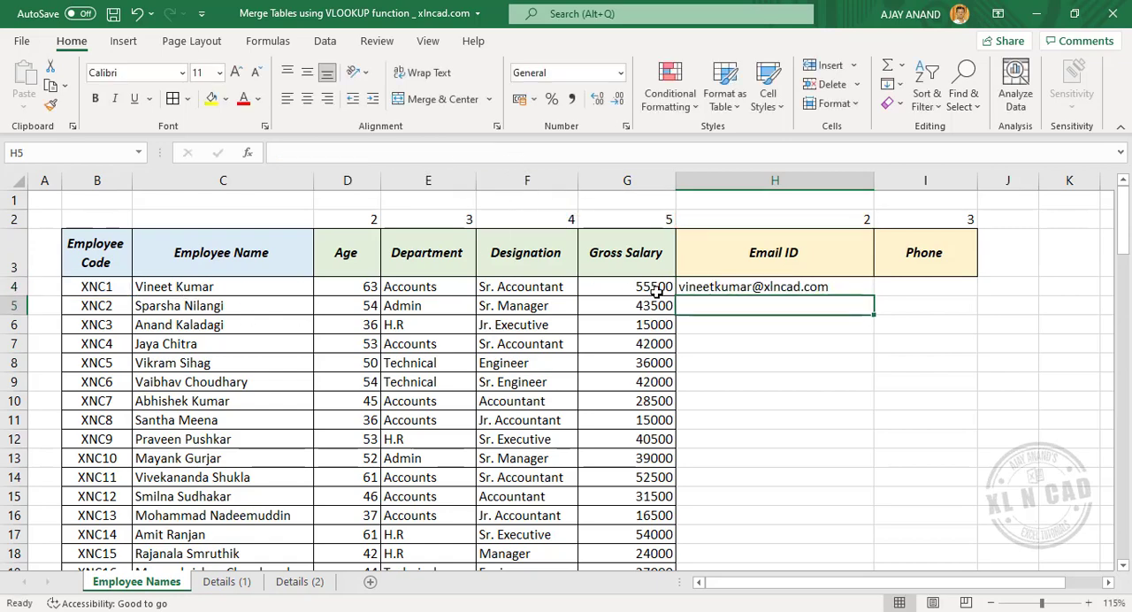
Step: Fill the H4 lookup formula across to the Phone column and down all employee rows, and apply all borders to the filled cells
left_click(865, 287)
left_click_drag(878, 296, 951, 295)
double_click(968, 299)
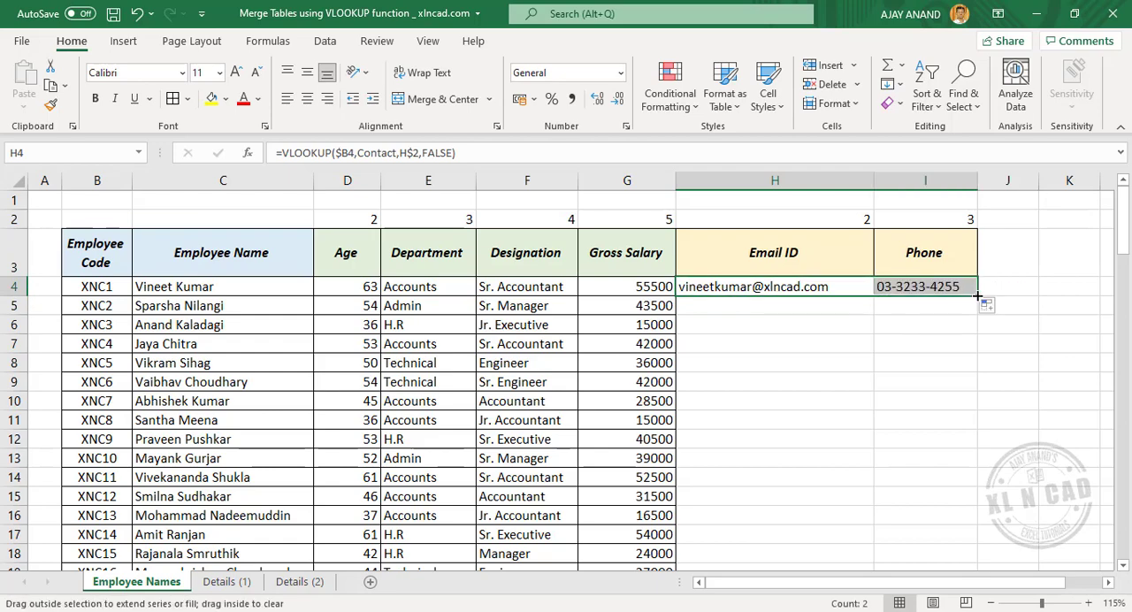
left_click(173, 99)
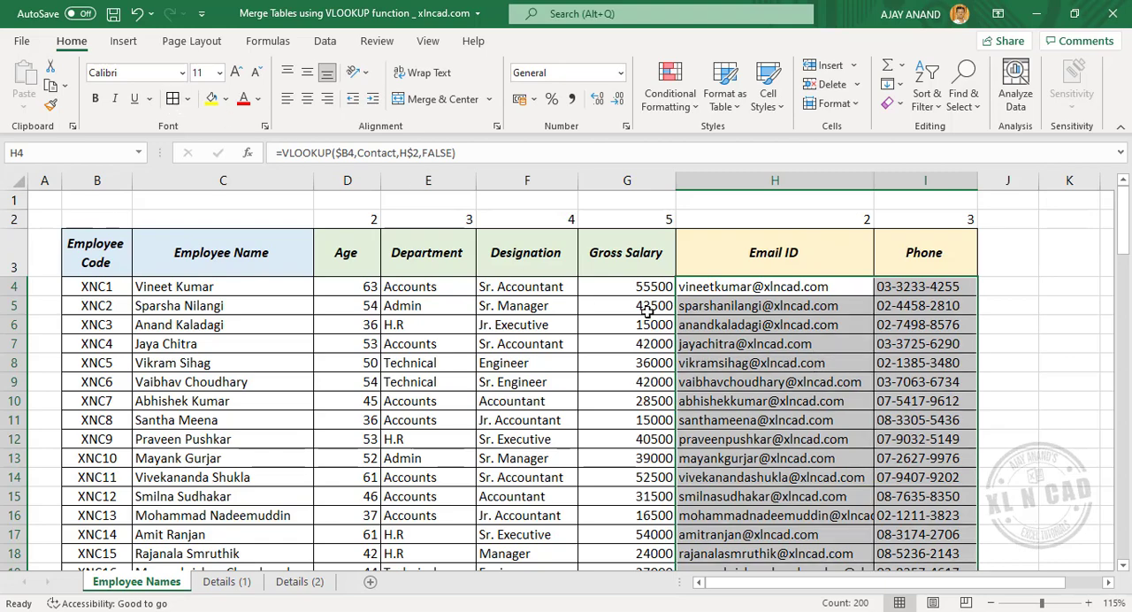
Step: Compare the email ID and phone in row 14 of Details (2) with the same employee's record in row 8 of Employee Names
left_click(292, 580)
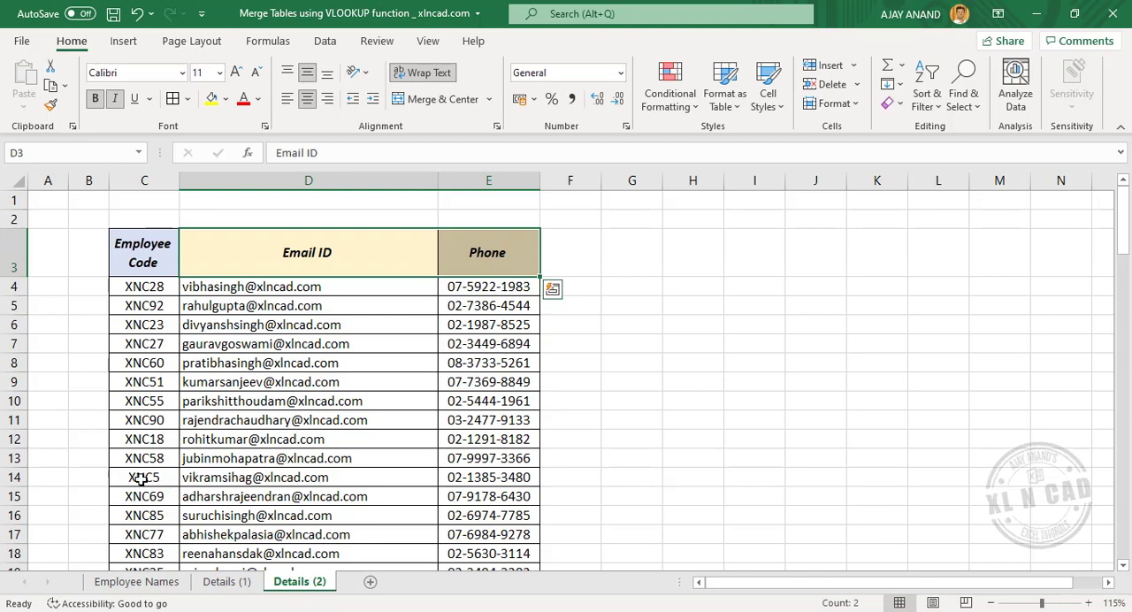
left_click_drag(142, 479, 488, 477)
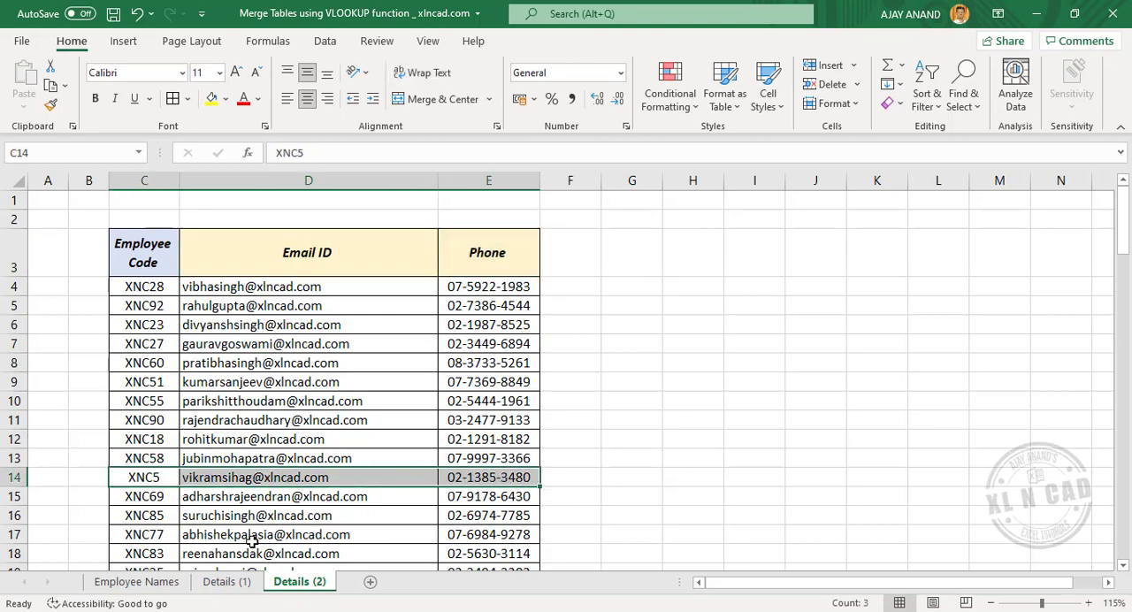
left_click(137, 582)
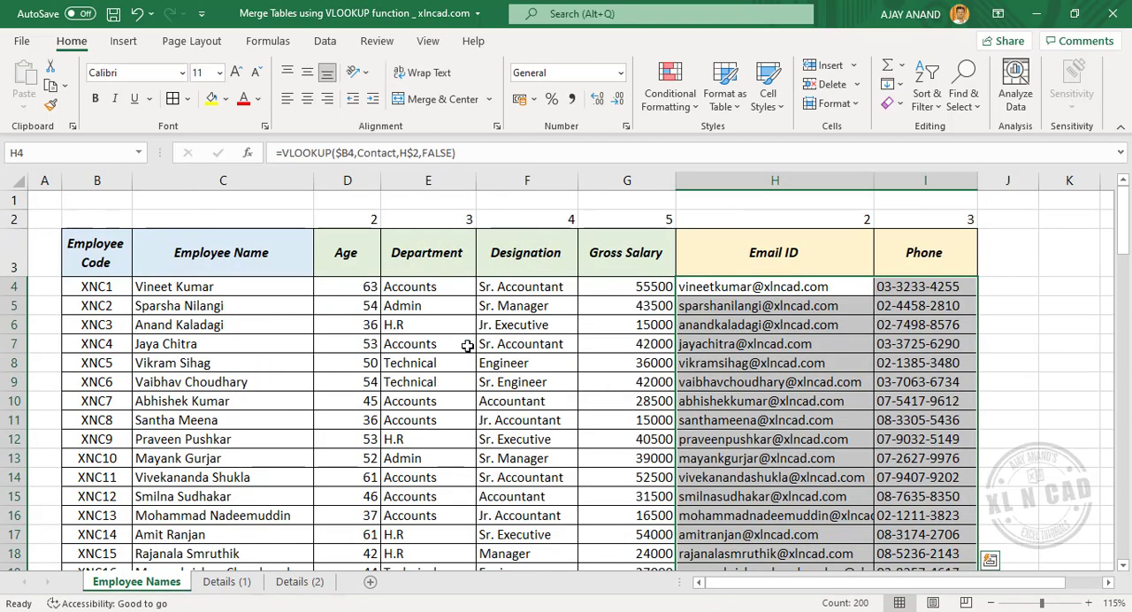
left_click_drag(108, 365, 920, 375)
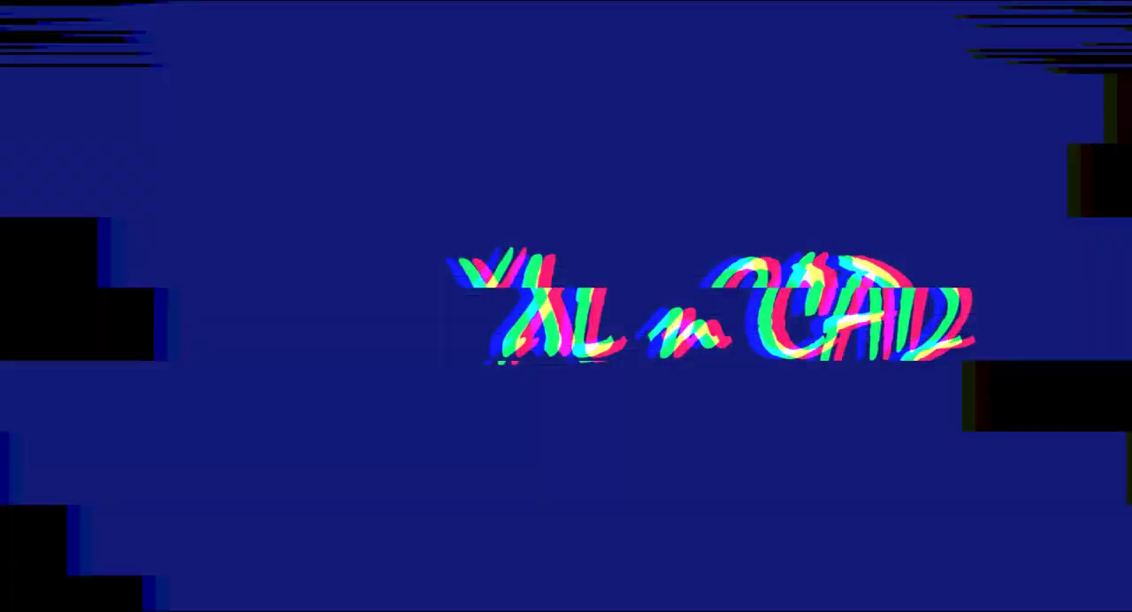